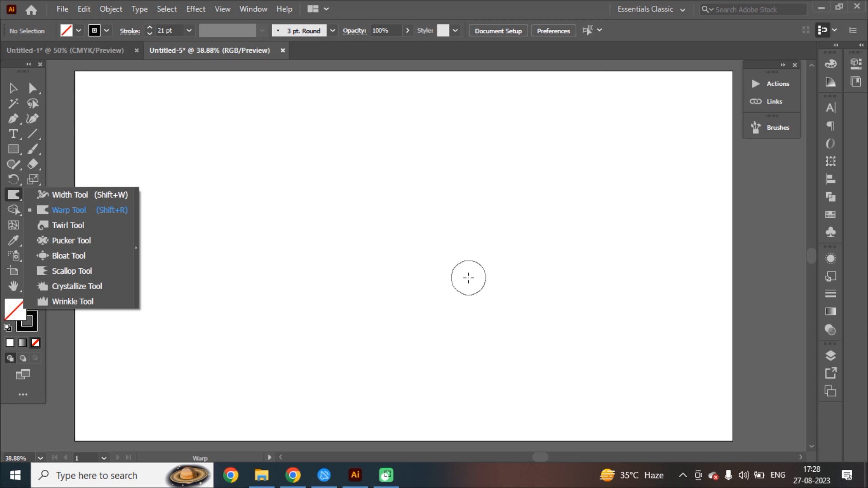
# Draw a wide rectangle covering roughly the left half of the artboard.
pyautogui.click(15, 153)
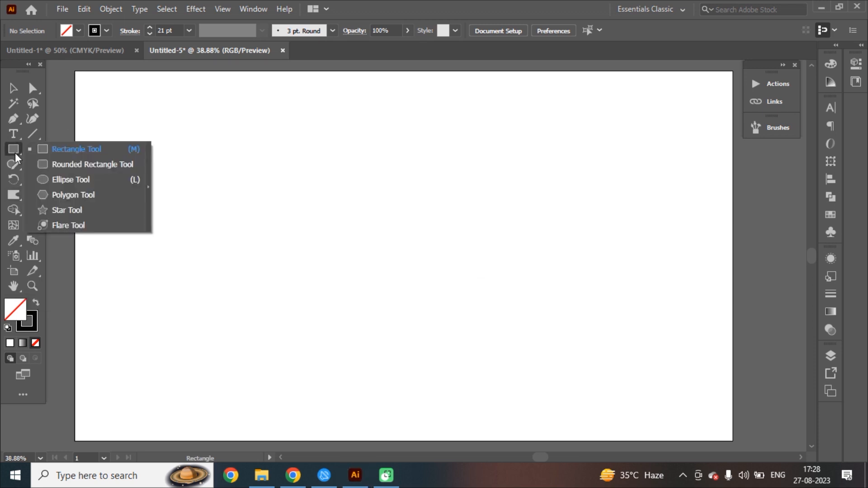
pyautogui.click(64, 145)
pyautogui.moveTo(140, 141)
pyautogui.mouseDown()
pyautogui.moveTo(496, 243)
pyautogui.moveTo(620, 320)
pyautogui.moveTo(630, 349)
pyautogui.moveTo(553, 361)
pyautogui.moveTo(477, 359)
pyautogui.mouseUp()
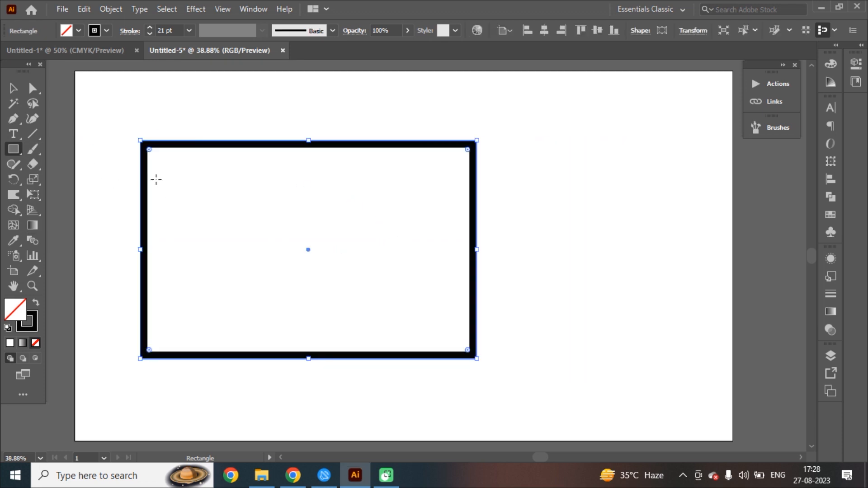
# Set the rectangle's stroke weight to 30 pt.
pyautogui.click(76, 32)
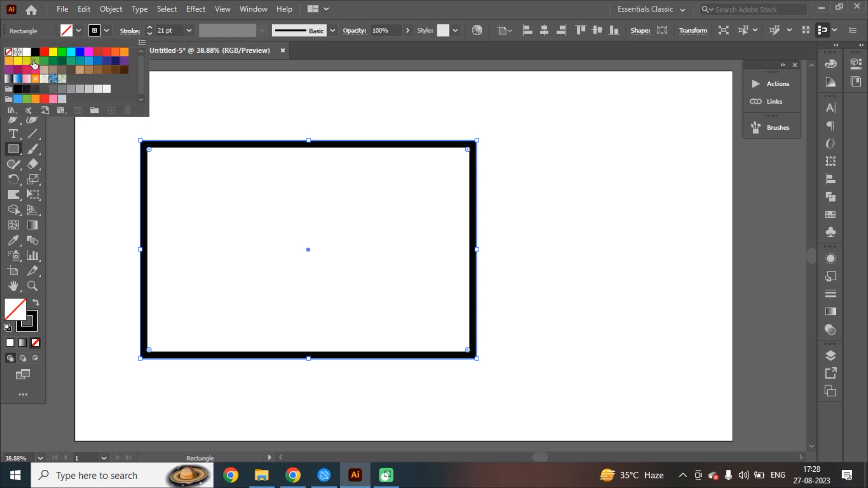
pyautogui.click(105, 32)
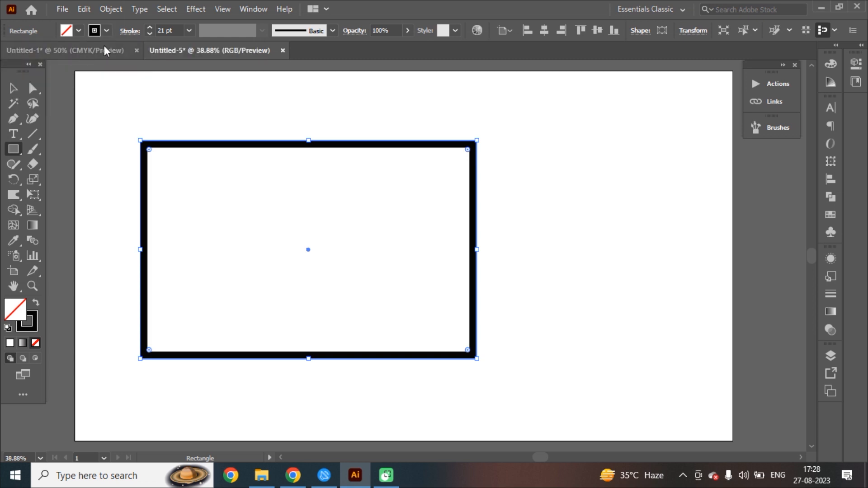
pyautogui.click(151, 25)
pyautogui.click(151, 25)
pyautogui.click(150, 25)
pyautogui.click(150, 25)
pyautogui.click(150, 26)
pyautogui.click(151, 34)
pyautogui.click(151, 34)
pyautogui.click(145, 32)
pyautogui.click(145, 32)
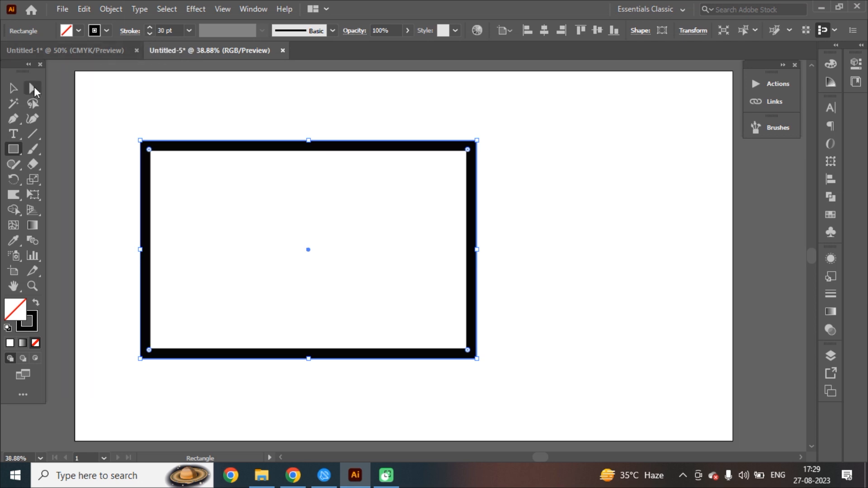
# Change the rectangle's stroke colour to orange.
pyautogui.click(14, 87)
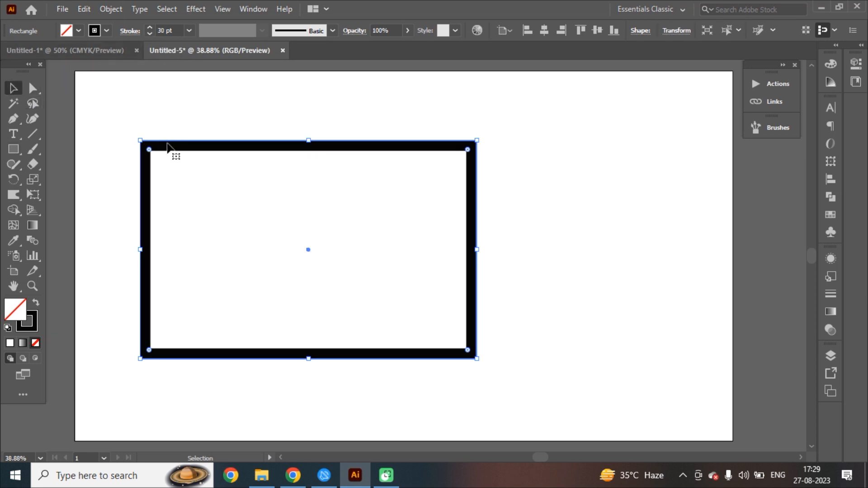
pyautogui.click(107, 30)
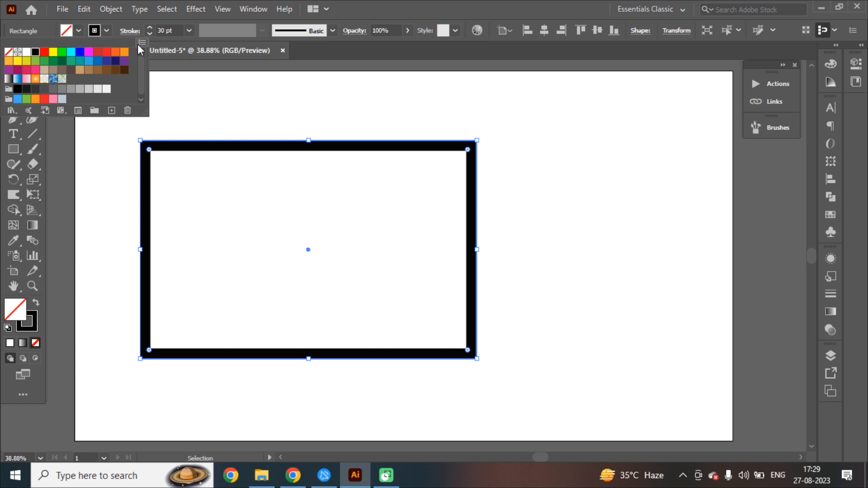
pyautogui.click(116, 52)
pyautogui.click(250, 105)
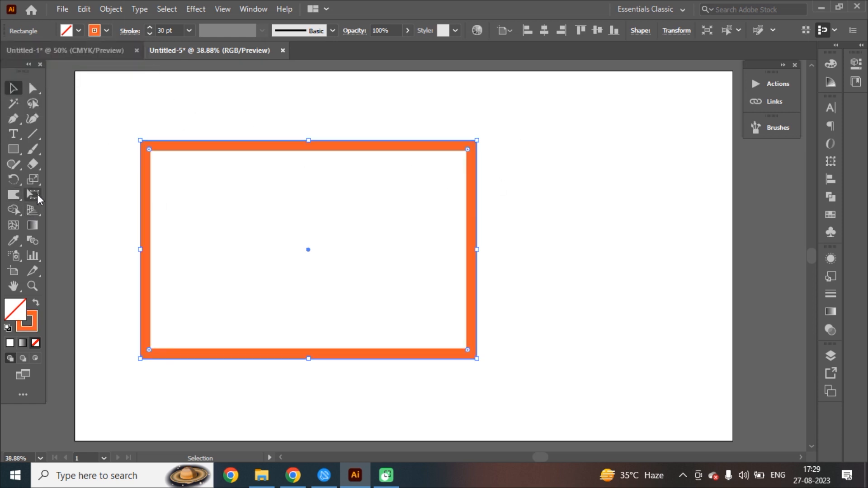
# Select the Warp tool and review its global brush dimensions and warp options without changing them.
pyautogui.click(15, 195)
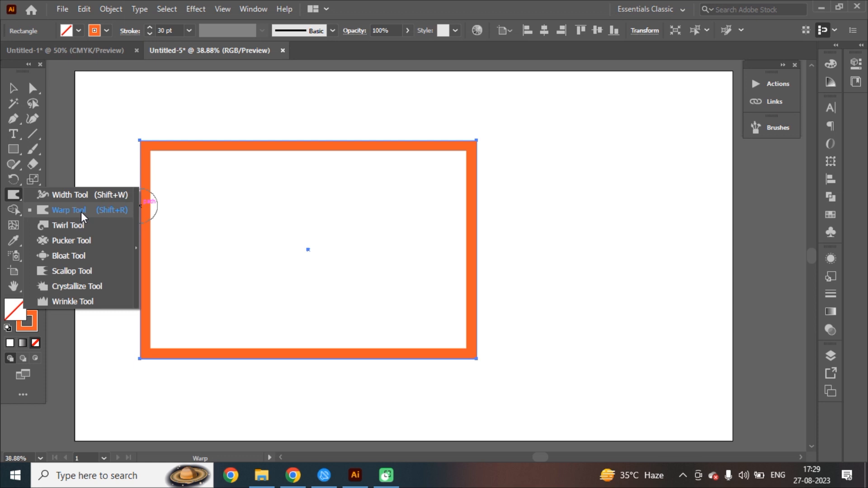
pyautogui.click(82, 212)
pyautogui.doubleClick(14, 195)
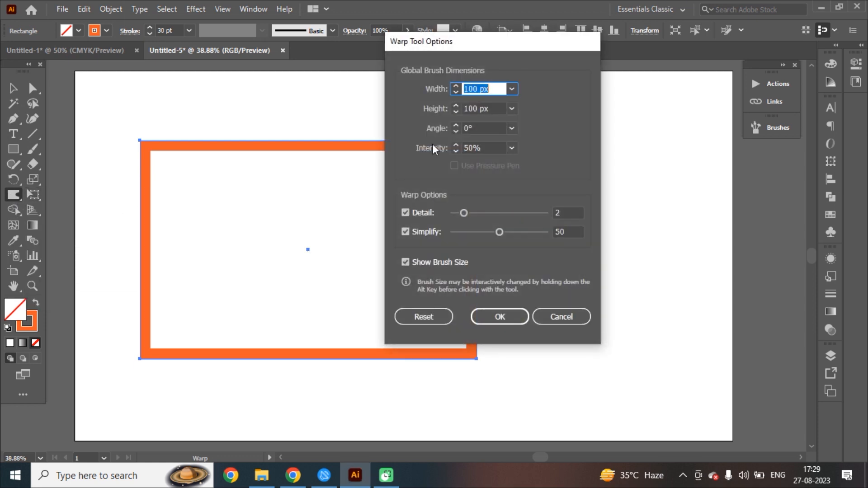
pyautogui.click(562, 317)
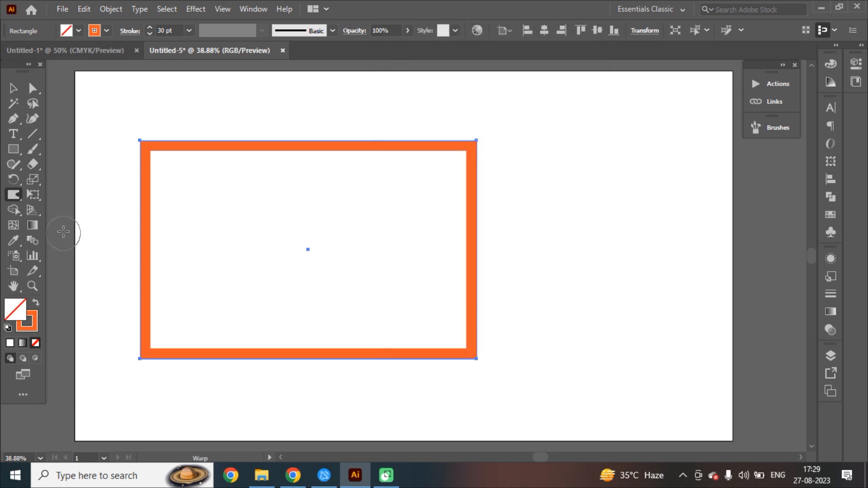
pyautogui.doubleClick(18, 198)
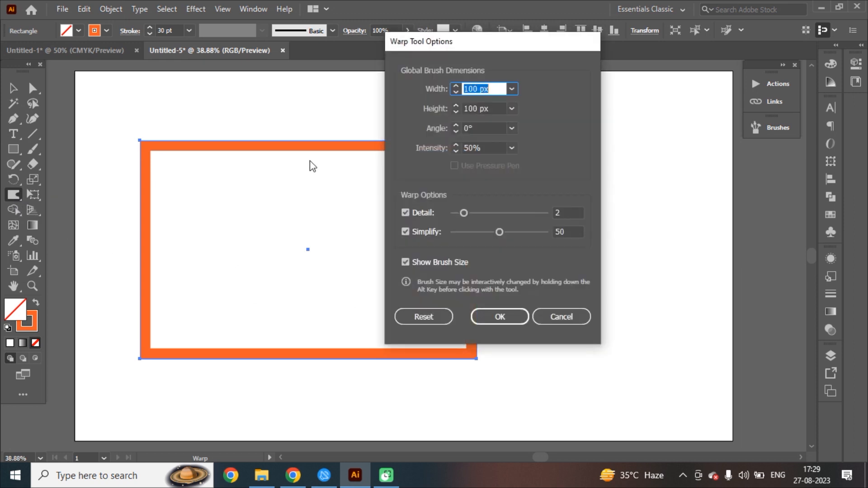
pyautogui.moveTo(484, 35); pyautogui.dragTo(243, 43)
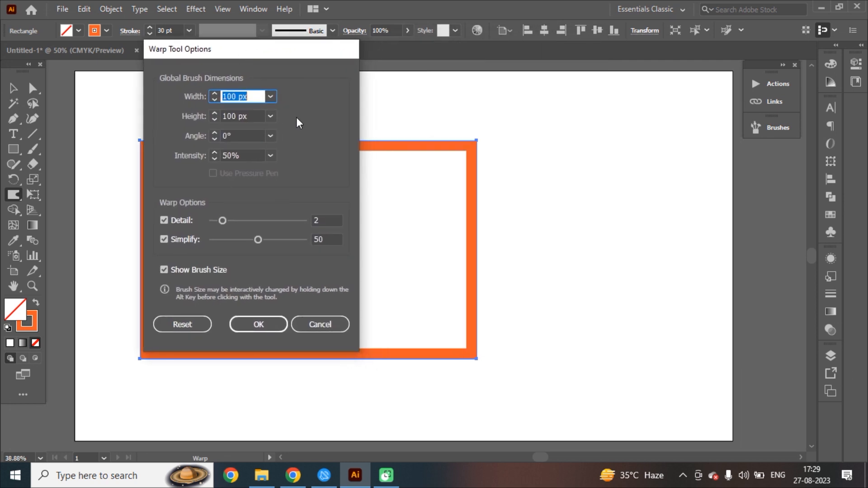
pyautogui.click(328, 323)
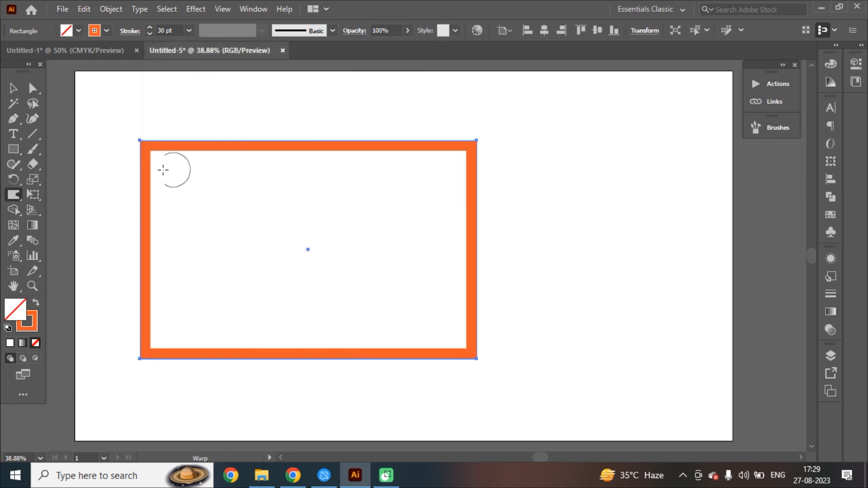
# Warp all four sides of the orange rectangle into a wavy outline.
pyautogui.moveTo(182, 149)
pyautogui.mouseDown()
pyautogui.moveTo(217, 136)
pyautogui.moveTo(278, 142)
pyautogui.moveTo(290, 132)
pyautogui.mouseUp()
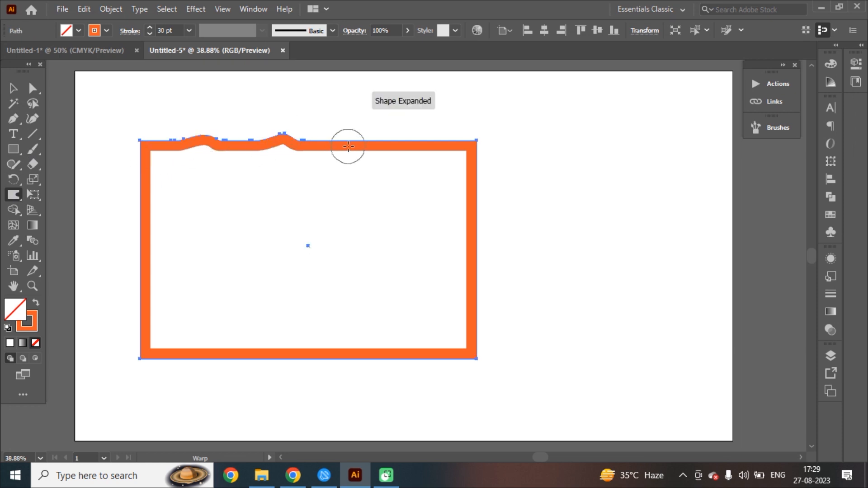
pyautogui.moveTo(437, 149); pyautogui.dragTo(452, 132)
pyautogui.moveTo(377, 148); pyautogui.dragTo(372, 132)
pyautogui.moveTo(154, 196)
pyautogui.mouseDown()
pyautogui.moveTo(140, 178)
pyautogui.moveTo(128, 193)
pyautogui.mouseUp()
pyautogui.moveTo(149, 229)
pyautogui.mouseDown()
pyautogui.moveTo(131, 247)
pyautogui.moveTo(143, 268)
pyautogui.moveTo(142, 300)
pyautogui.moveTo(169, 353)
pyautogui.moveTo(223, 365)
pyautogui.moveTo(398, 364)
pyautogui.moveTo(478, 346)
pyautogui.moveTo(460, 310)
pyautogui.moveTo(471, 277)
pyautogui.moveTo(498, 255)
pyautogui.moveTo(461, 203)
pyautogui.moveTo(461, 181)
pyautogui.moveTo(485, 163)
pyautogui.mouseUp()
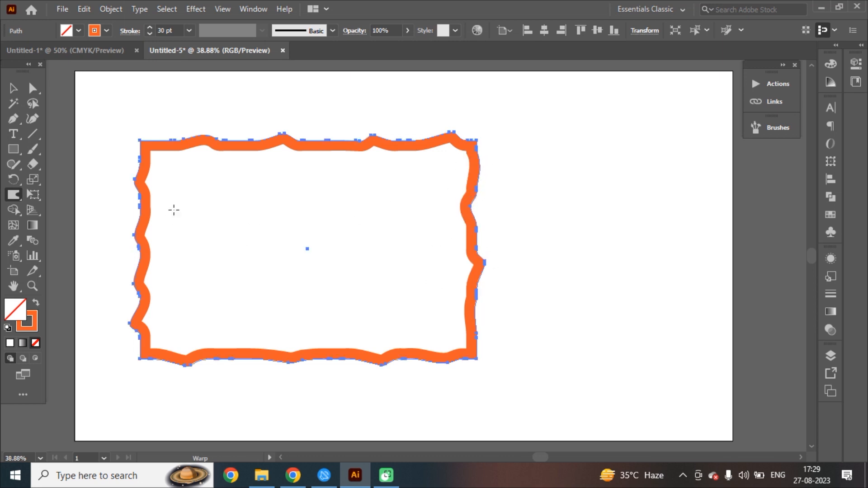
# Undo all the warp strokes to restore the plain orange rectangle.
pyautogui.hotkey('ctrl', 'z')
pyautogui.hotkey('ctrl', 'z')
pyautogui.hotkey('ctrl', 'z')
pyautogui.hotkey('ctrl', 'z')
pyautogui.hotkey('ctrl', 'z')
pyautogui.hotkey('ctrl', 'z')
pyautogui.hotkey('ctrl', 'z')
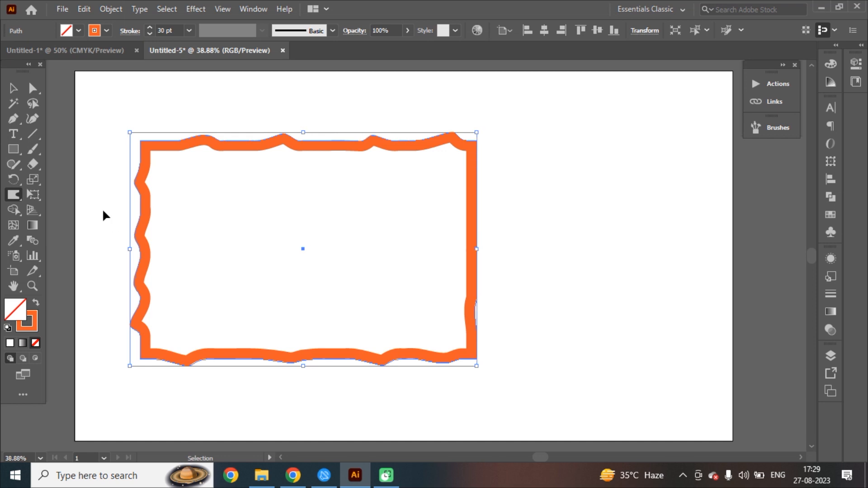
pyautogui.hotkey('ctrl', 'z')
pyautogui.hotkey('ctrl', 'z')
pyautogui.hotkey('ctrl', 'z')
pyautogui.hotkey('ctrl', 'z')
pyautogui.hotkey('ctrl', 'z')
pyautogui.hotkey('ctrl', 'z')
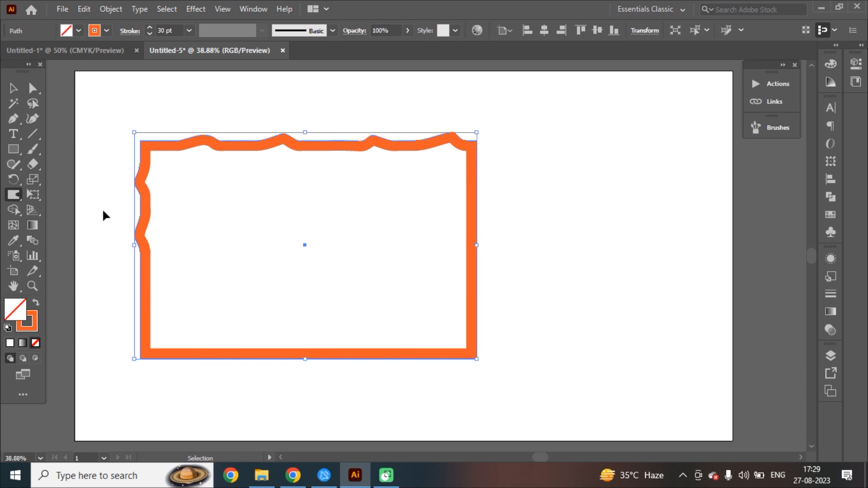
pyautogui.hotkey('ctrl', 'z')
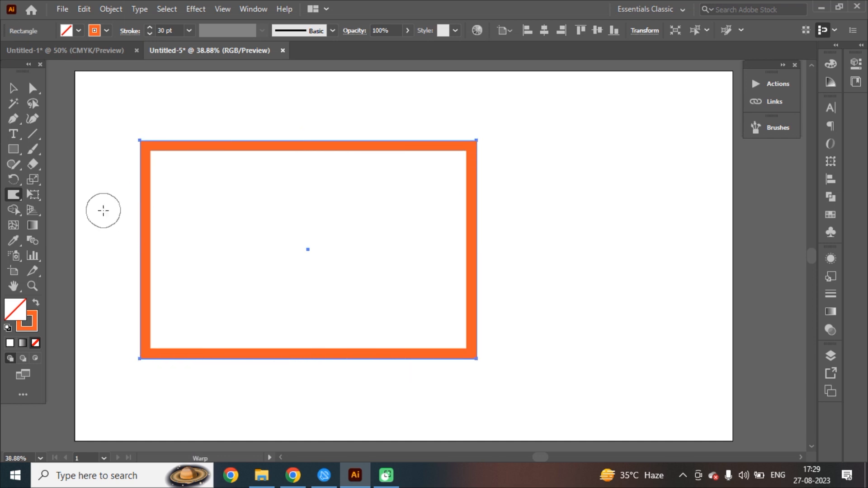
# Set the Warp tool's detail to 5 and its intensity to 54%.
pyautogui.doubleClick(8, 192)
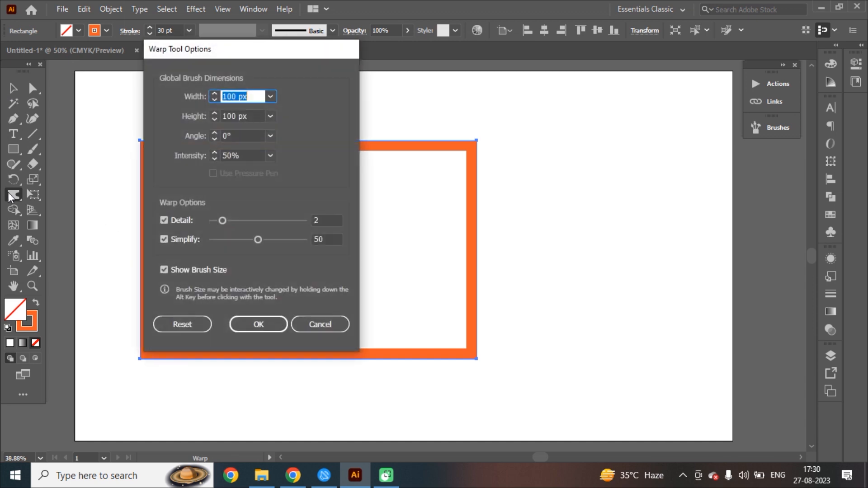
pyautogui.moveTo(228, 221); pyautogui.dragTo(242, 222)
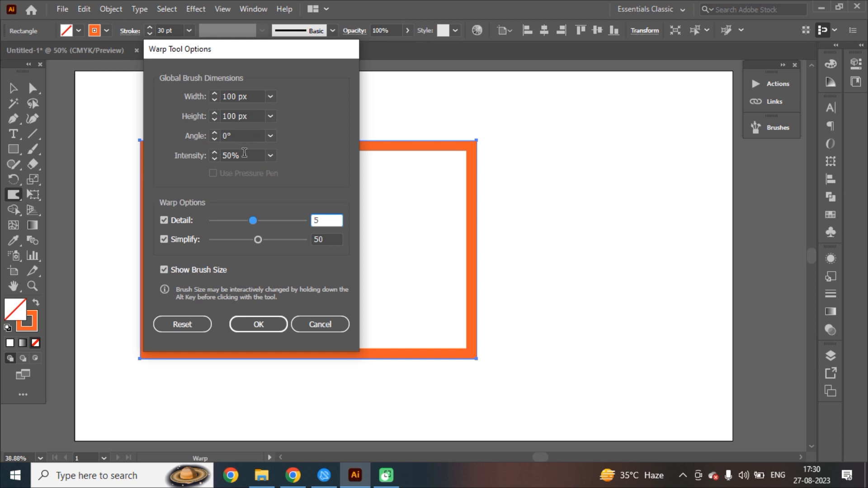
pyautogui.scroll(4, 245, 157)
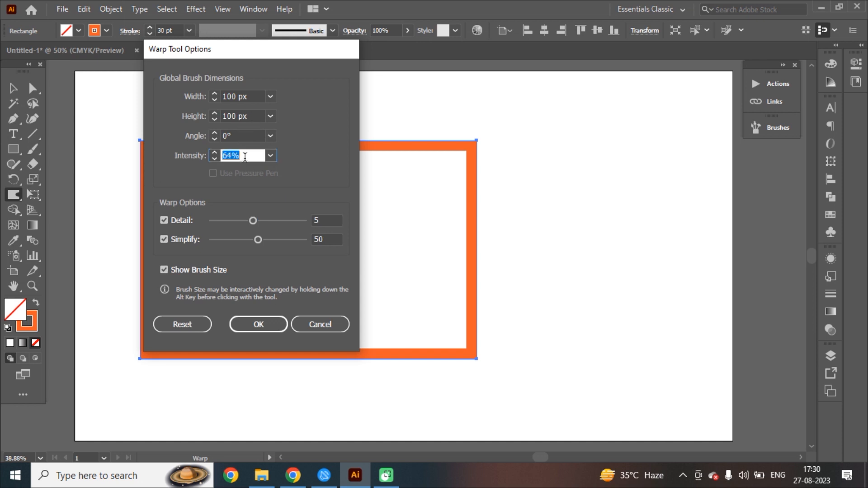
pyautogui.click(256, 324)
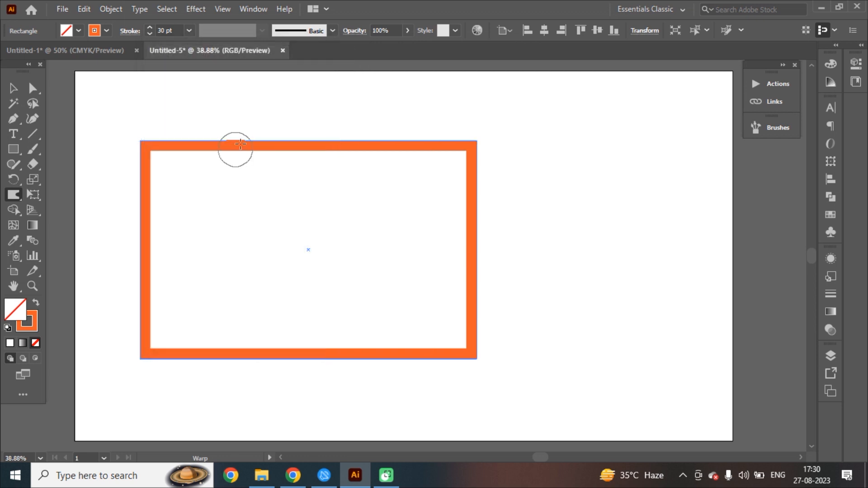
# Warp the rectangle's top edge outward into four peaks slanting to the right.
pyautogui.moveTo(237, 145); pyautogui.dragTo(255, 122)
pyautogui.moveTo(303, 145); pyautogui.dragTo(321, 121)
pyautogui.moveTo(379, 146); pyautogui.dragTo(397, 126)
pyautogui.moveTo(438, 153); pyautogui.dragTo(457, 131)
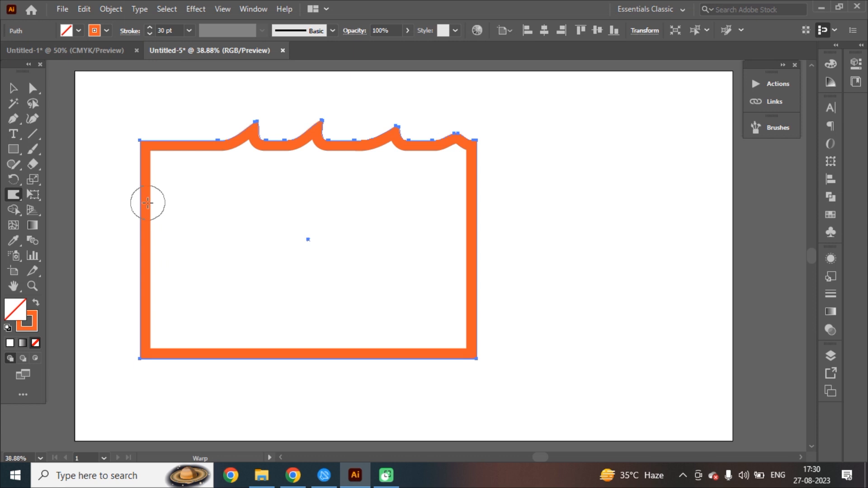
# Warp the left, bottom and right edges outward into points, and add a bump on the top edge near its left corner.
pyautogui.moveTo(148, 202); pyautogui.dragTo(122, 222)
pyautogui.moveTo(146, 259); pyautogui.dragTo(111, 272)
pyautogui.moveTo(140, 304); pyautogui.dragTo(117, 323)
pyautogui.moveTo(166, 350); pyautogui.dragTo(175, 368)
pyautogui.moveTo(228, 351)
pyautogui.mouseDown()
pyautogui.moveTo(240, 366)
pyautogui.moveTo(418, 377)
pyautogui.mouseUp()
pyautogui.moveTo(441, 350)
pyautogui.mouseDown()
pyautogui.moveTo(471, 362)
pyautogui.moveTo(484, 324)
pyautogui.mouseUp()
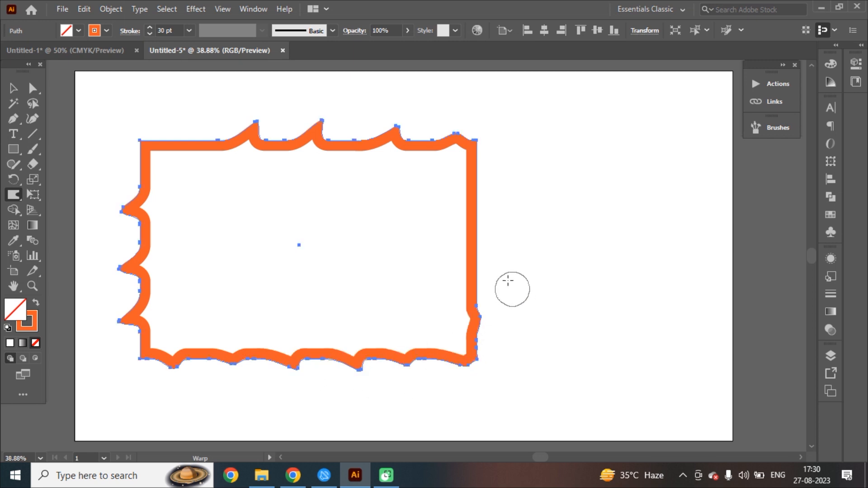
pyautogui.moveTo(477, 258)
pyautogui.mouseDown()
pyautogui.moveTo(491, 234)
pyautogui.moveTo(488, 171)
pyautogui.mouseUp()
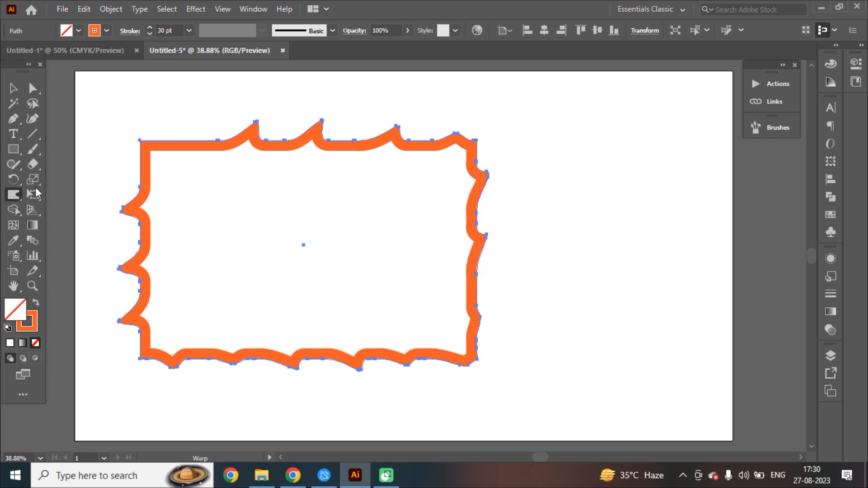
pyautogui.moveTo(163, 150)
pyautogui.mouseDown()
pyautogui.moveTo(170, 140)
pyautogui.moveTo(155, 143)
pyautogui.mouseUp()
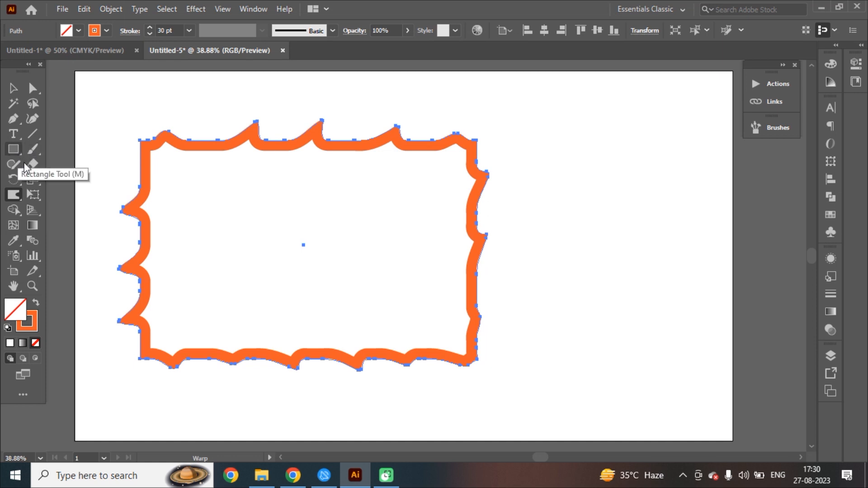
# Delete the warped frame and draw a new, larger orange-stroked rectangle across most of the artboard.
pyautogui.click(14, 88)
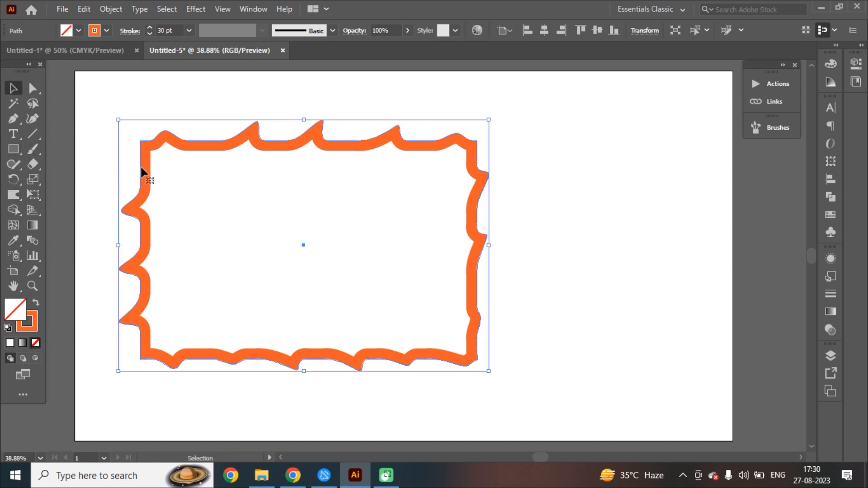
pyautogui.press('Delete')
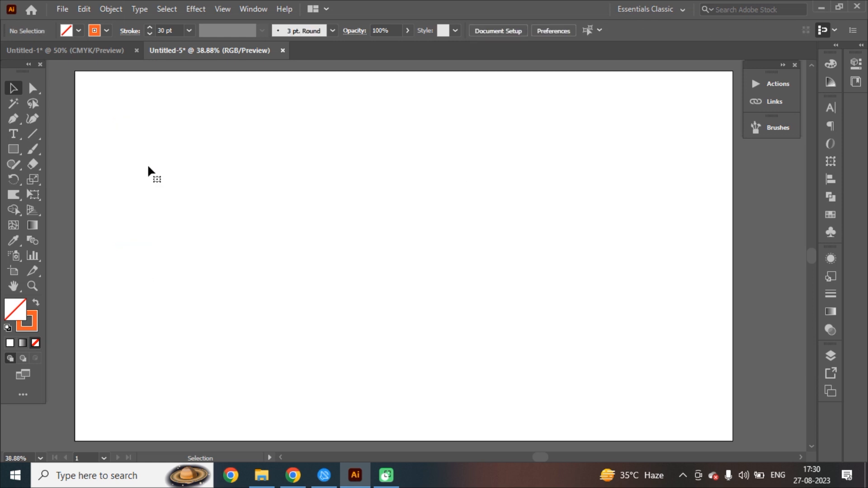
pyautogui.click(14, 150)
pyautogui.moveTo(128, 143); pyautogui.dragTo(594, 386)
# Use the Twirl tool to curl the left edge's upper part and two spots on the left half of the top edge.
pyautogui.click(18, 204)
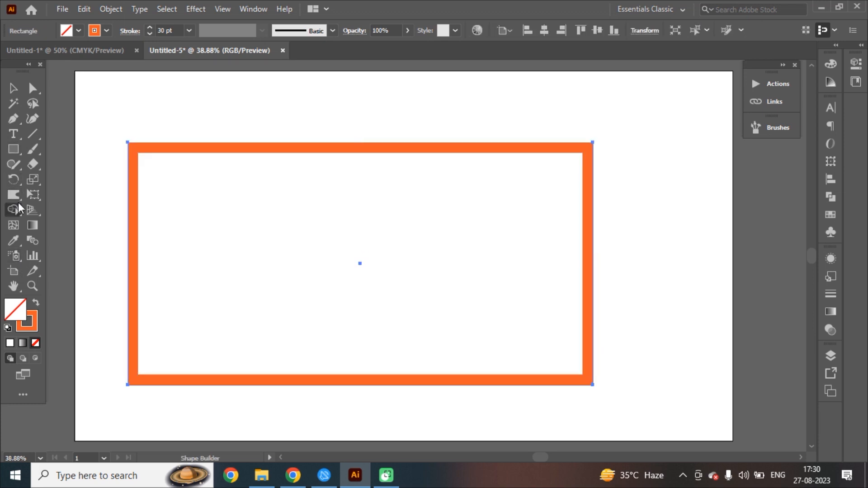
pyautogui.click(16, 195)
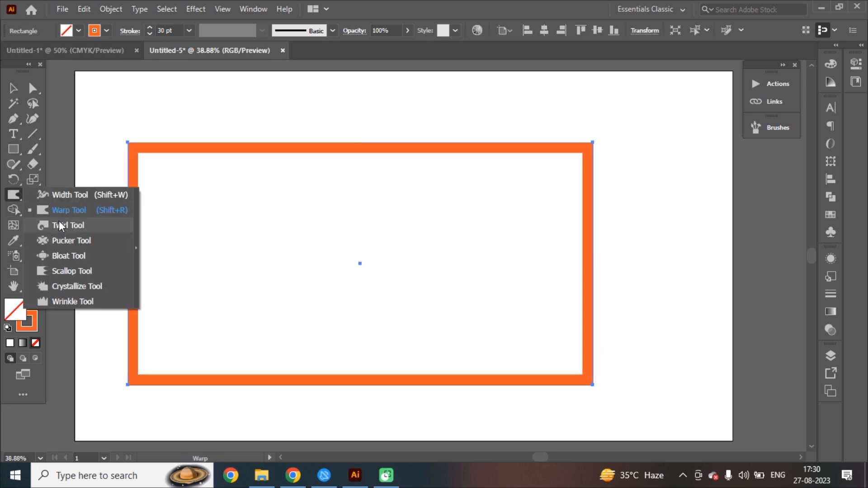
pyautogui.click(80, 226)
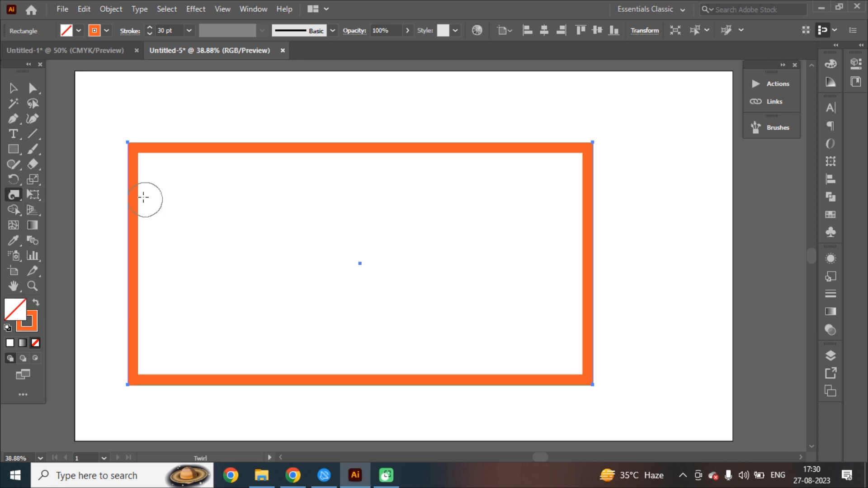
pyautogui.moveTo(137, 191)
pyautogui.mouseDown()
pyautogui.moveTo(145, 151)
pyautogui.moveTo(168, 143)
pyautogui.mouseUp()
pyautogui.moveTo(246, 147); pyautogui.dragTo(246, 147)
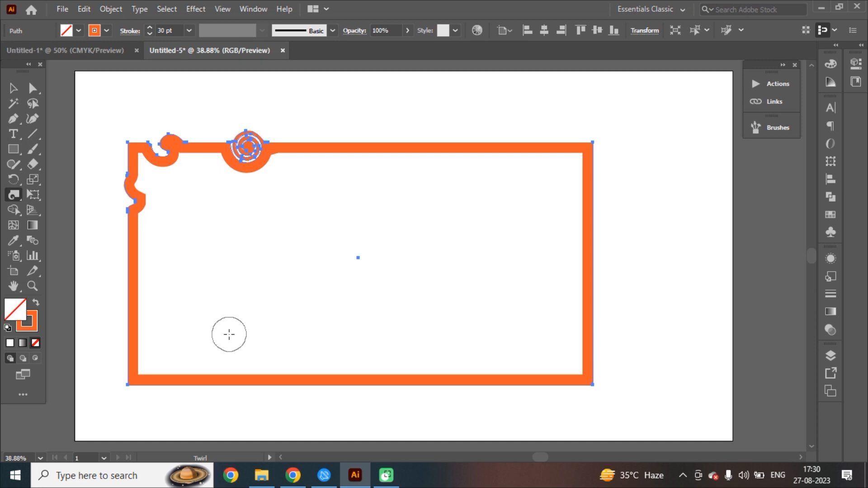
# Twirl three spiral curls into the rectangle's bottom edge, spaced along its length.
pyautogui.moveTo(235, 378); pyautogui.dragTo(235, 378)
pyautogui.moveTo(376, 379); pyautogui.dragTo(377, 379)
pyautogui.moveTo(482, 380); pyautogui.dragTo(482, 380)
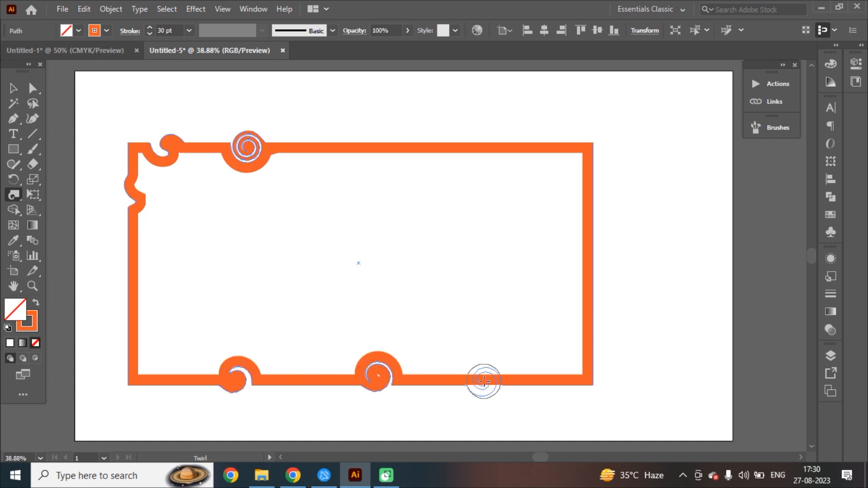
# Twirl one curl each into the right edge and the right part of the top edge, and twirl down the lower left edge.
pyautogui.moveTo(587, 260); pyautogui.dragTo(595, 240)
pyautogui.moveTo(426, 145); pyautogui.dragTo(425, 145)
pyautogui.moveTo(131, 246); pyautogui.dragTo(140, 363)
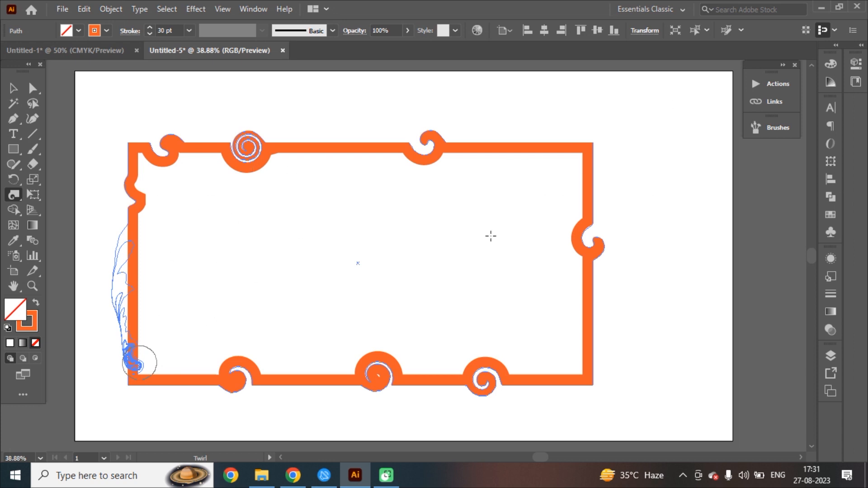
# Twirl the frame's lower left corner, and replace the twirled frame with a new large orange-stroked rectangle.
pyautogui.moveTo(139, 363); pyautogui.dragTo(139, 363)
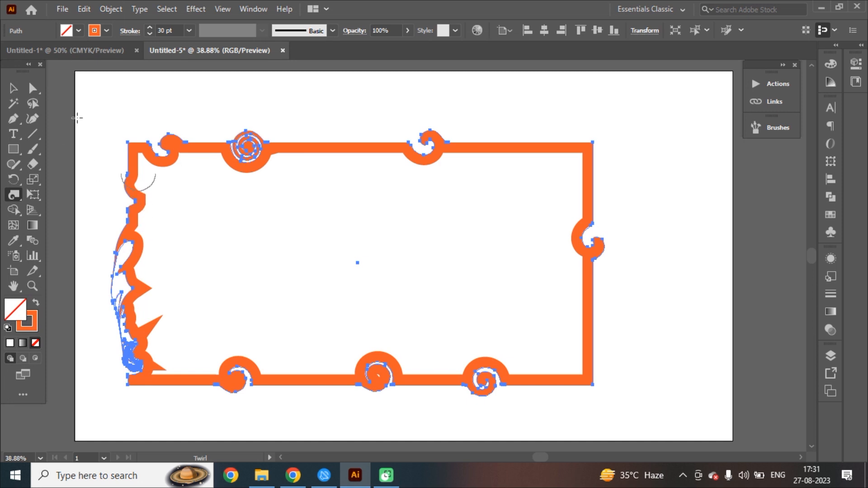
pyautogui.press('v')
pyautogui.click(124, 132)
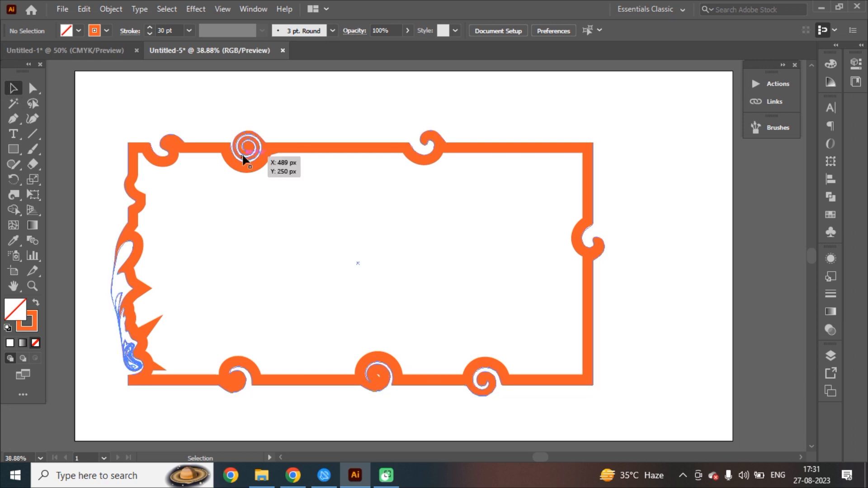
pyautogui.click(206, 151)
pyautogui.press('Delete')
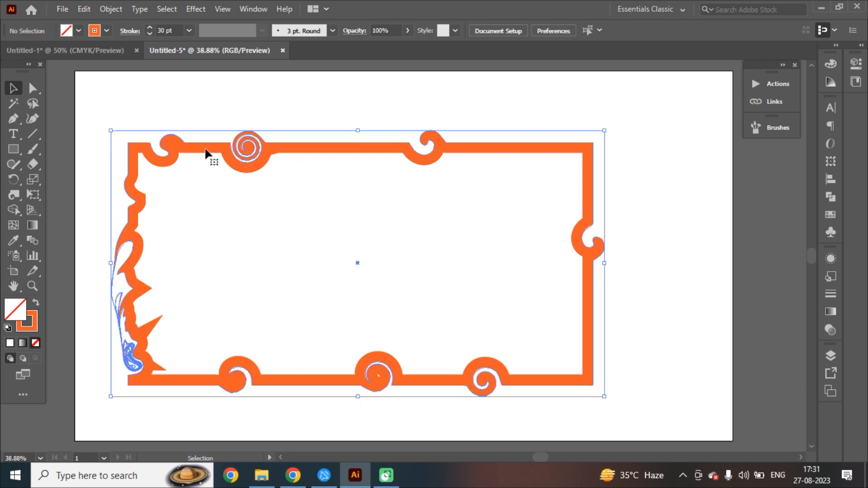
pyautogui.click(14, 151)
pyautogui.moveTo(124, 161)
pyautogui.mouseDown()
pyautogui.moveTo(412, 344)
pyautogui.moveTo(632, 390)
pyautogui.moveTo(552, 387)
pyautogui.mouseUp()
# Roughen parts of the rectangle's left, top, right and bottom edges with the Scallop tool.
pyautogui.click(13, 195)
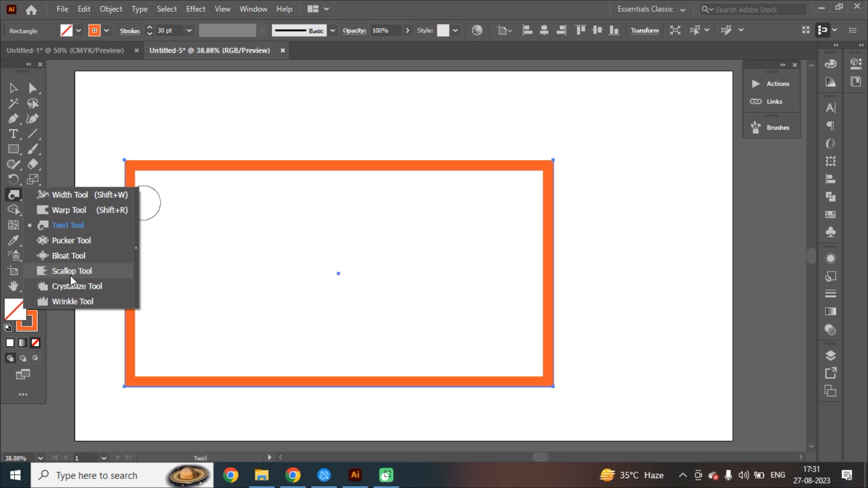
pyautogui.click(81, 272)
pyautogui.moveTo(142, 199)
pyautogui.mouseDown()
pyautogui.moveTo(128, 188)
pyautogui.moveTo(115, 218)
pyautogui.moveTo(129, 341)
pyautogui.mouseUp()
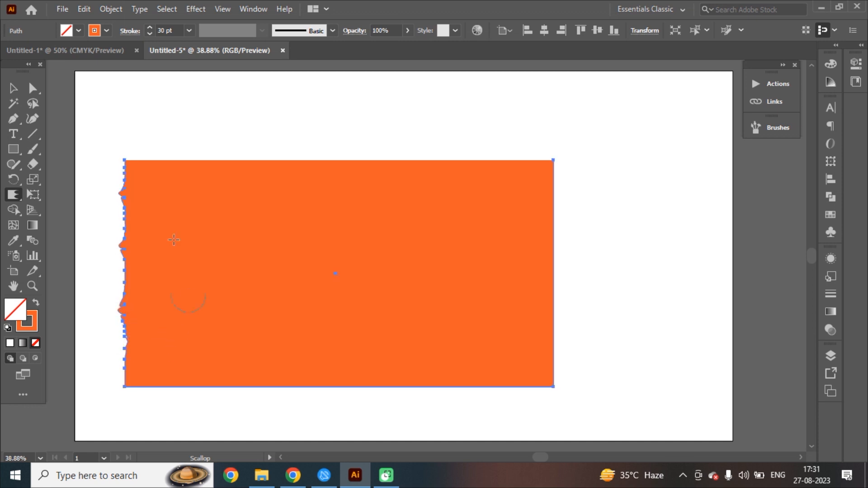
pyautogui.moveTo(373, 158)
pyautogui.mouseDown()
pyautogui.moveTo(311, 139)
pyautogui.moveTo(282, 175)
pyautogui.moveTo(263, 159)
pyautogui.moveTo(196, 158)
pyautogui.mouseUp()
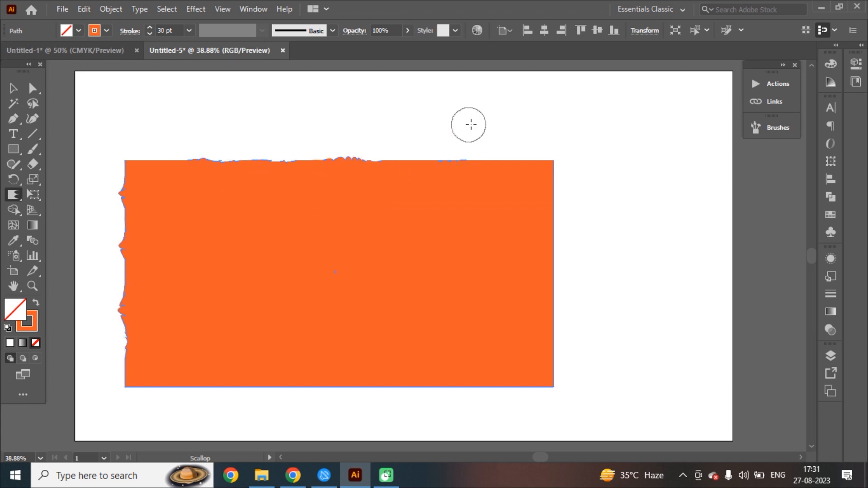
pyautogui.moveTo(545, 217)
pyautogui.mouseDown()
pyautogui.moveTo(585, 227)
pyautogui.moveTo(557, 289)
pyautogui.mouseUp()
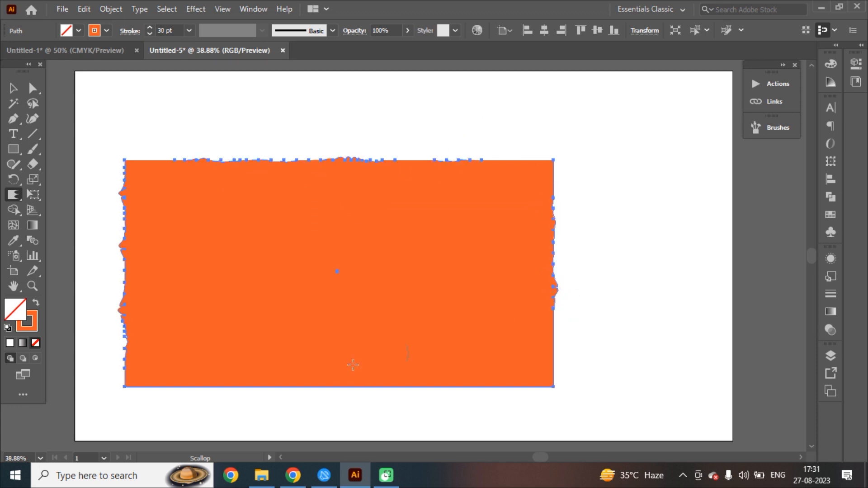
pyautogui.moveTo(258, 398); pyautogui.dragTo(254, 407)
pyautogui.click(14, 88)
pyautogui.click(166, 127)
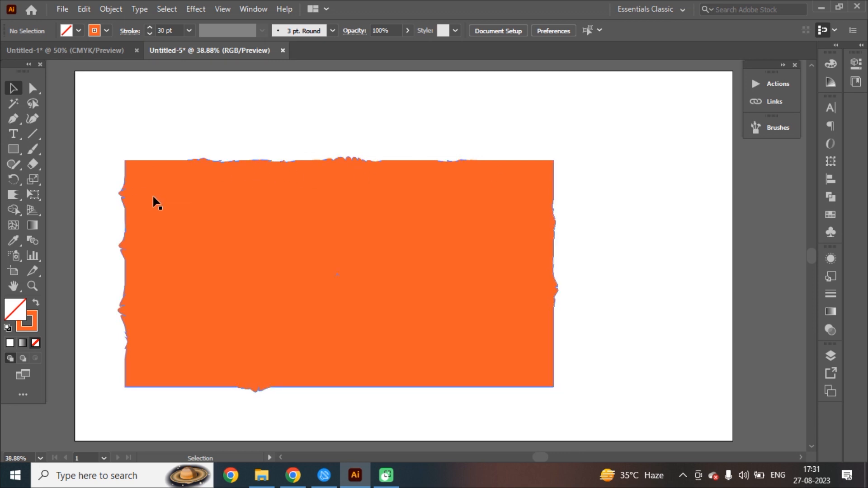
# Delete the scalloped shape and draw a new orange-stroked rectangle on the left part of the artboard.
pyautogui.scroll(3, 155, 201)
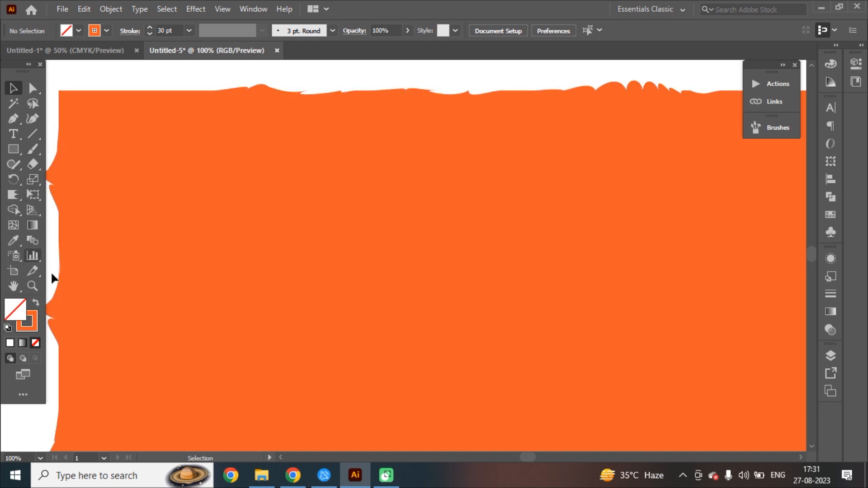
pyautogui.scroll(-1, 66, 265)
pyautogui.scroll(-5, 74, 305)
pyautogui.scroll(-1, 72, 307)
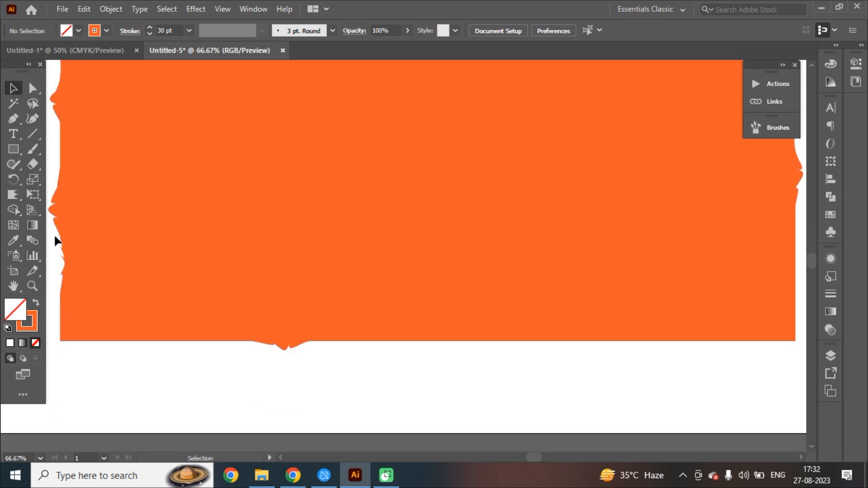
pyautogui.scroll(-1, 267, 315)
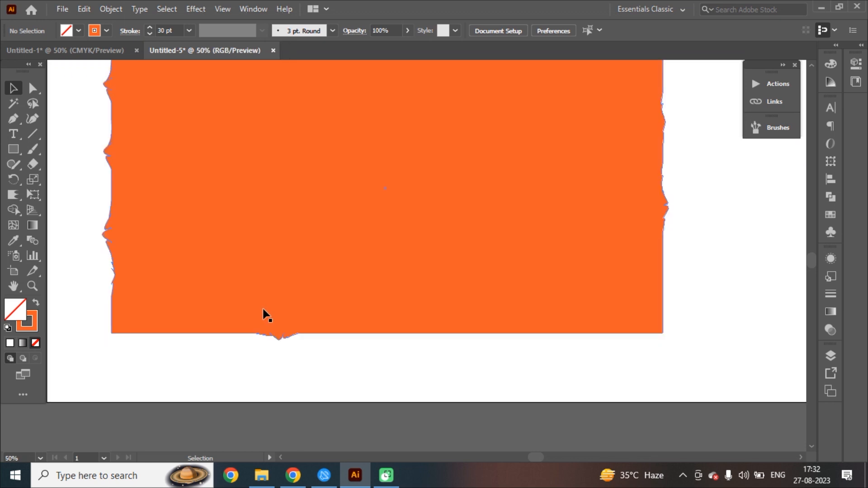
pyautogui.click(266, 314)
pyautogui.press('v')
pyautogui.scroll(3, 264, 309)
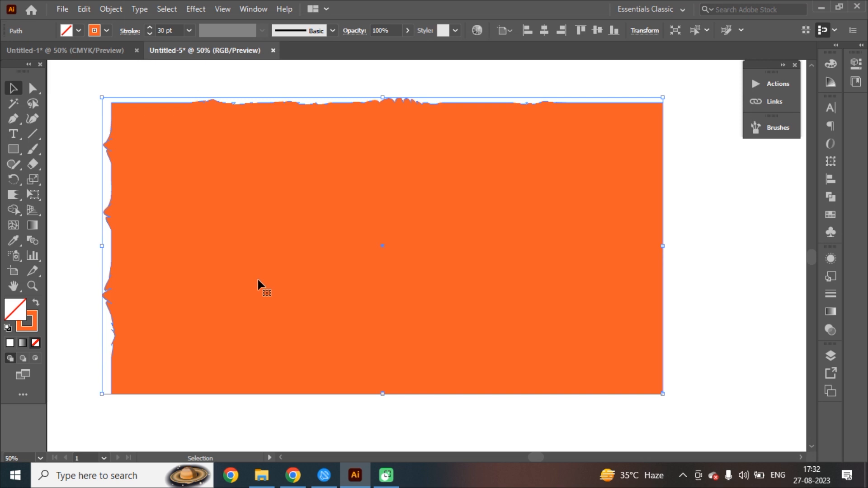
pyautogui.press('Delete')
pyautogui.click(11, 153)
pyautogui.moveTo(79, 139); pyautogui.dragTo(488, 352)
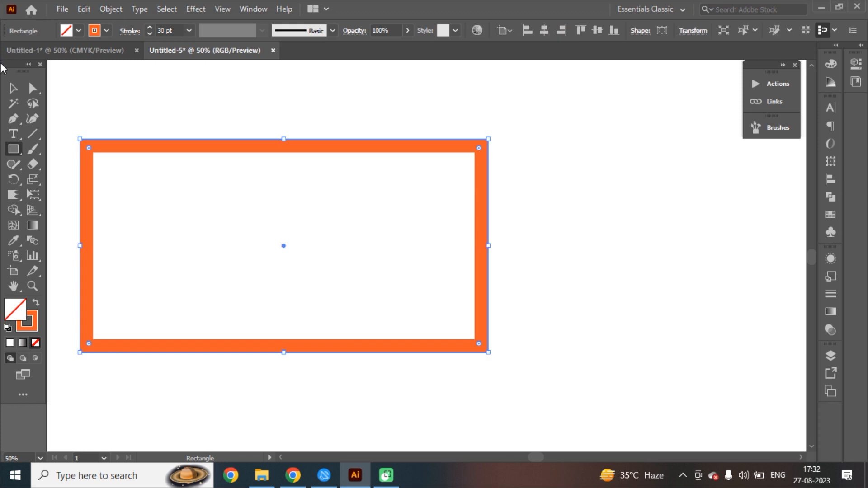
# Use the Crystallize tool to pull spikes out of all four edges of the rectangle.
pyautogui.click(15, 204)
pyautogui.click(14, 194)
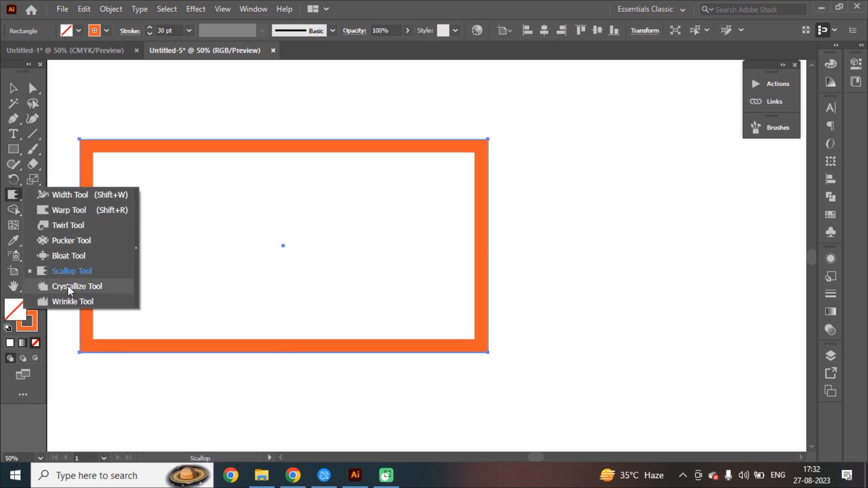
pyautogui.click(68, 286)
pyautogui.moveTo(116, 131)
pyautogui.mouseDown()
pyautogui.moveTo(116, 149)
pyautogui.moveTo(225, 131)
pyautogui.moveTo(429, 135)
pyautogui.mouseUp()
pyautogui.moveTo(83, 165)
pyautogui.mouseDown()
pyautogui.moveTo(92, 333)
pyautogui.moveTo(116, 350)
pyautogui.moveTo(397, 363)
pyautogui.moveTo(422, 353)
pyautogui.moveTo(476, 300)
pyautogui.moveTo(486, 253)
pyautogui.mouseUp()
pyautogui.moveTo(497, 198)
pyautogui.mouseDown()
pyautogui.moveTo(467, 199)
pyautogui.moveTo(482, 227)
pyautogui.moveTo(451, 242)
pyautogui.moveTo(498, 286)
pyautogui.moveTo(466, 319)
pyautogui.mouseUp()
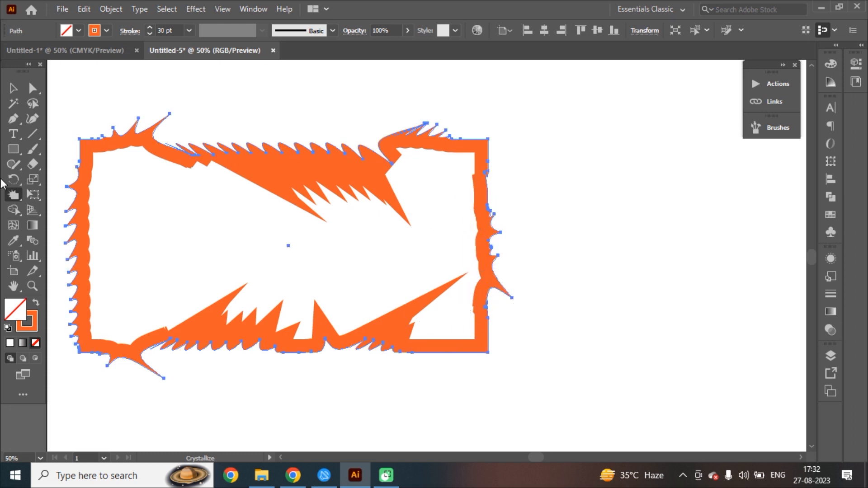
pyautogui.click(83, 207)
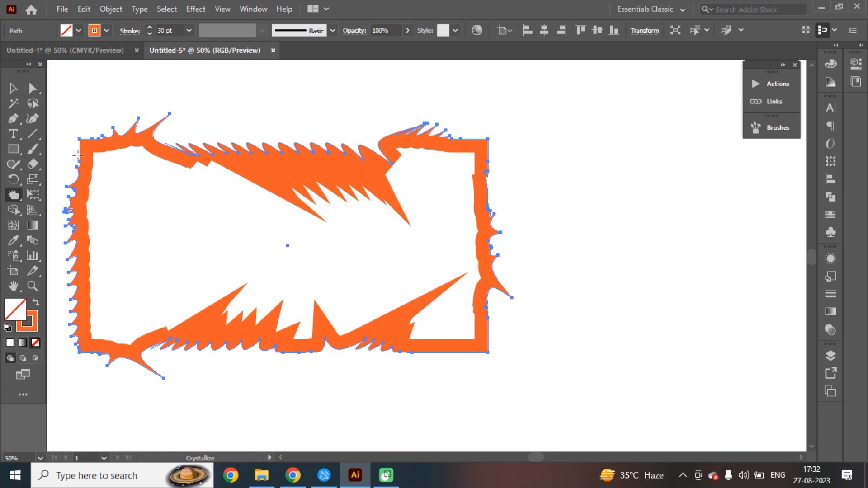
# Delete the crystallized frame and draw a new, wider orange-stroked rectangle in the middle of the view.
pyautogui.click(12, 89)
pyautogui.click(99, 133)
pyautogui.click(105, 151)
pyautogui.press('Delete')
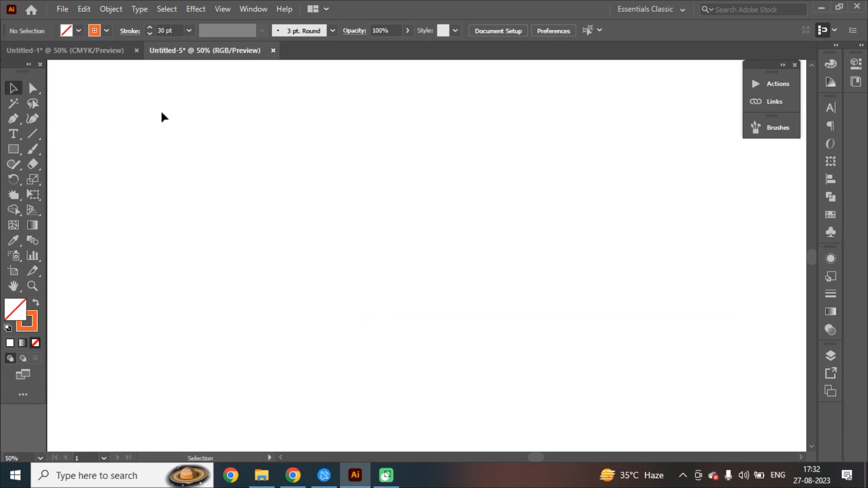
pyautogui.moveTo(13, 149)
pyautogui.mouseDown()
pyautogui.moveTo(121, 154)
pyautogui.moveTo(465, 236)
pyautogui.moveTo(603, 334)
pyautogui.mouseUp()
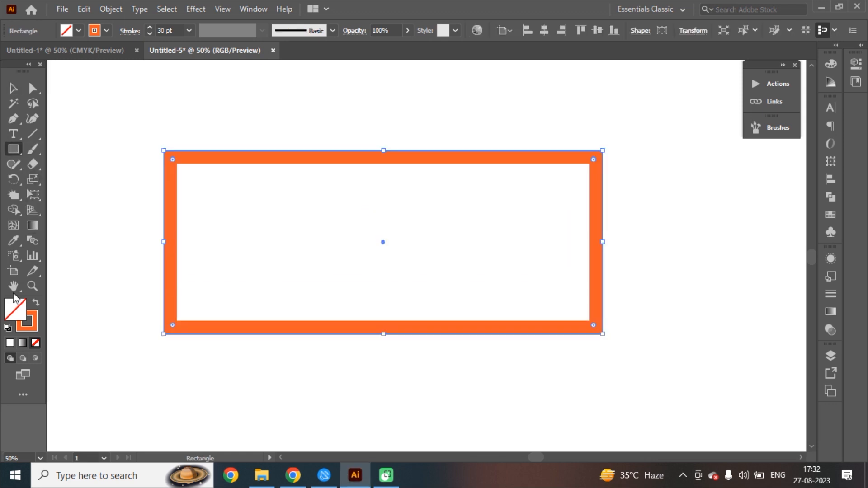
# Use the Wrinkle tool to ripple the rectangle's edges, mainly along the top and bottom.
pyautogui.moveTo(12, 197)
pyautogui.mouseDown()
pyautogui.moveTo(76, 292)
pyautogui.moveTo(73, 303)
pyautogui.mouseUp()
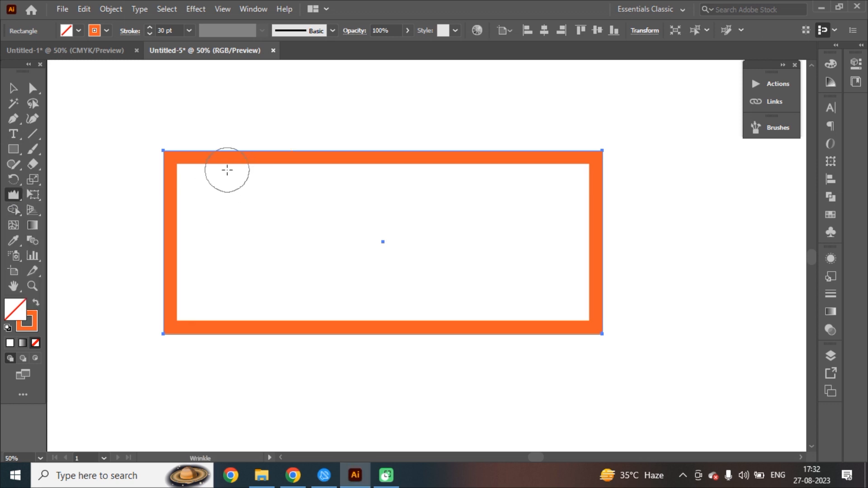
pyautogui.moveTo(216, 155)
pyautogui.mouseDown()
pyautogui.moveTo(224, 139)
pyautogui.moveTo(247, 156)
pyautogui.moveTo(341, 139)
pyautogui.moveTo(448, 151)
pyautogui.moveTo(590, 141)
pyautogui.mouseUp()
pyautogui.moveTo(164, 188)
pyautogui.mouseDown()
pyautogui.moveTo(172, 299)
pyautogui.moveTo(164, 299)
pyautogui.moveTo(161, 181)
pyautogui.moveTo(152, 212)
pyautogui.moveTo(157, 258)
pyautogui.moveTo(177, 331)
pyautogui.moveTo(202, 343)
pyautogui.moveTo(549, 340)
pyautogui.mouseUp()
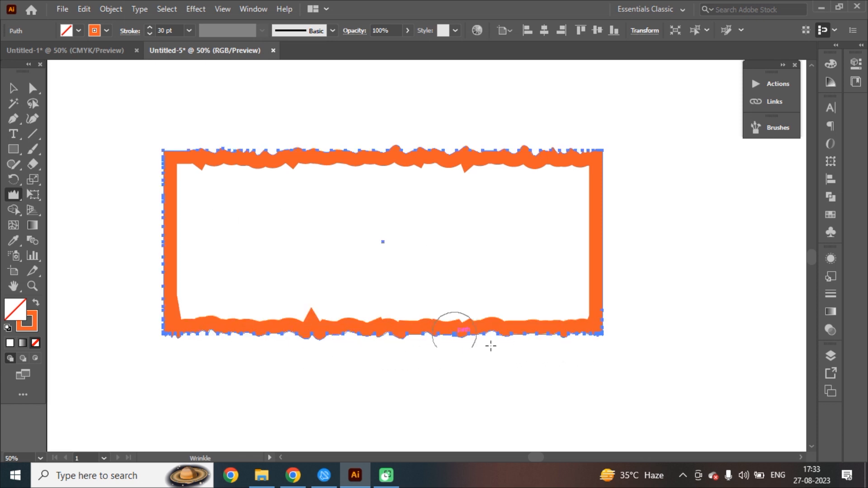
pyautogui.moveTo(612, 310)
pyautogui.mouseDown()
pyautogui.moveTo(599, 227)
pyautogui.moveTo(576, 185)
pyautogui.moveTo(591, 268)
pyautogui.moveTo(588, 314)
pyautogui.mouseUp()
pyautogui.click(12, 89)
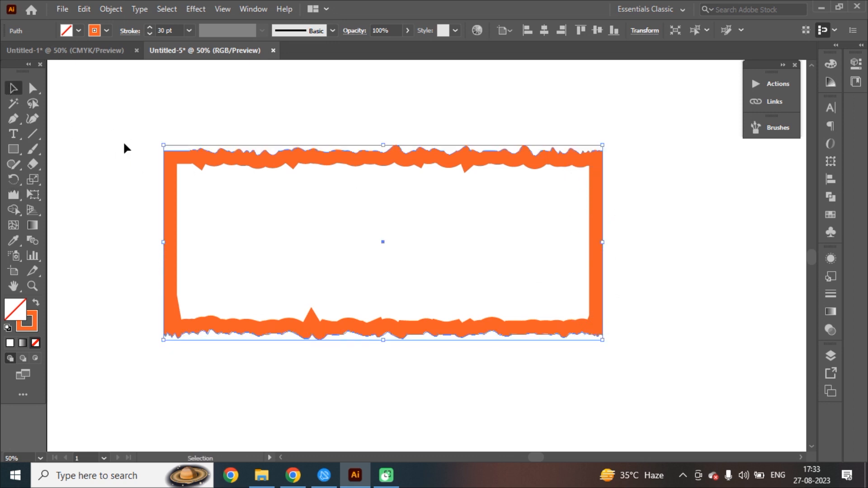
# Delete the wrinkled frame and draw a small circle in the upper left part of the artboard.
pyautogui.moveTo(129, 141); pyautogui.dragTo(408, 352)
pyautogui.press('Delete')
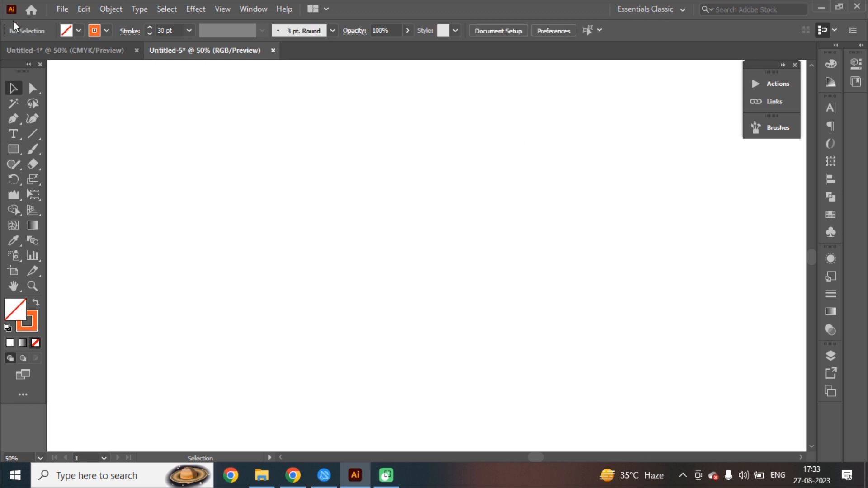
pyautogui.moveTo(13, 148); pyautogui.dragTo(47, 182)
pyautogui.moveTo(144, 171); pyautogui.dragTo(185, 211)
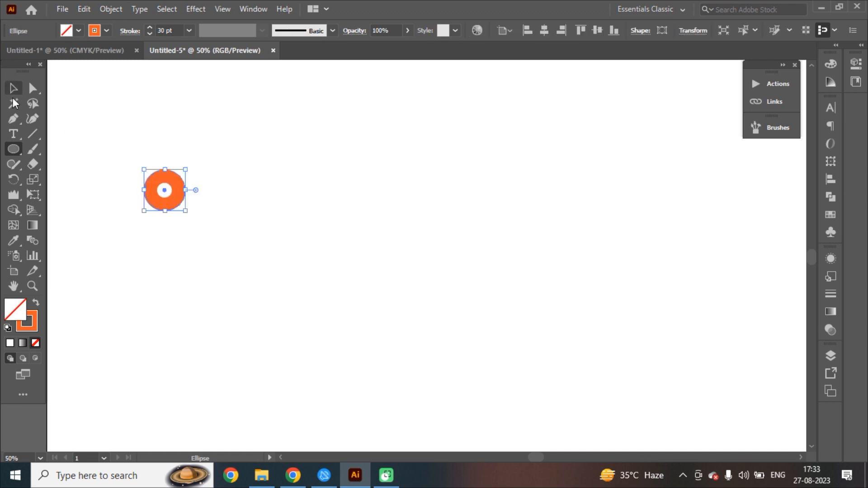
# Give the circle a light orange fill and set its stroke to none.
pyautogui.click(79, 29)
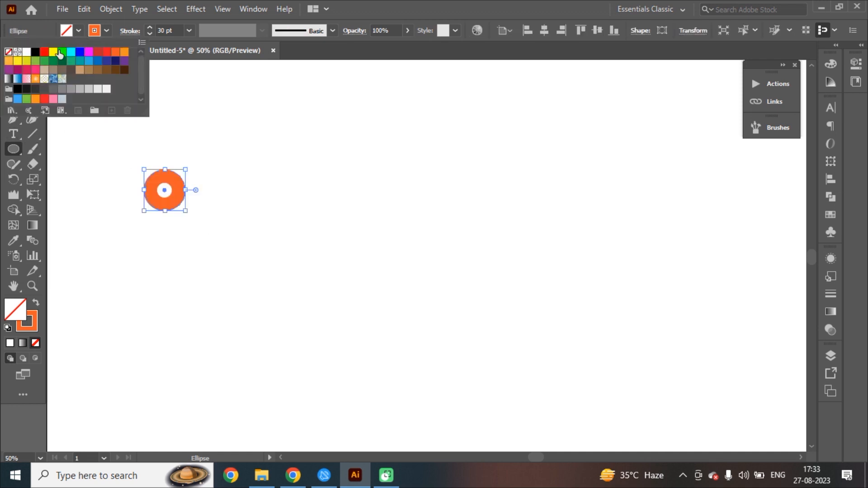
pyautogui.click(123, 52)
pyautogui.click(106, 31)
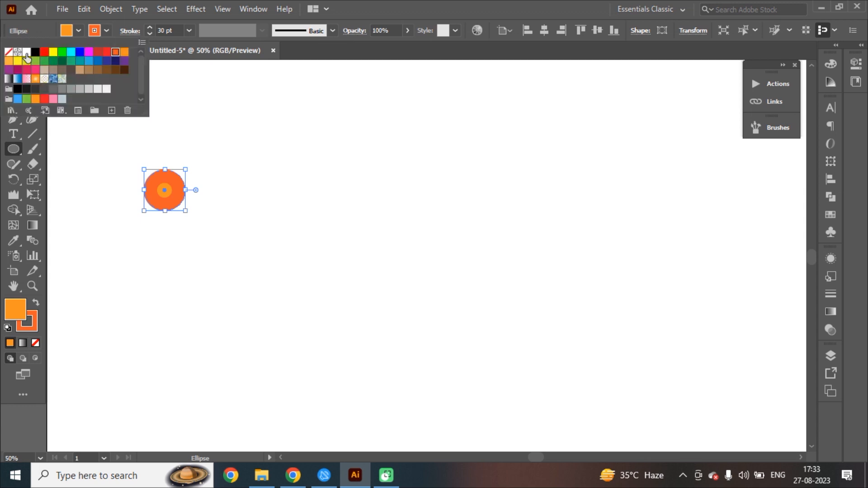
pyautogui.click(9, 52)
pyautogui.click(172, 58)
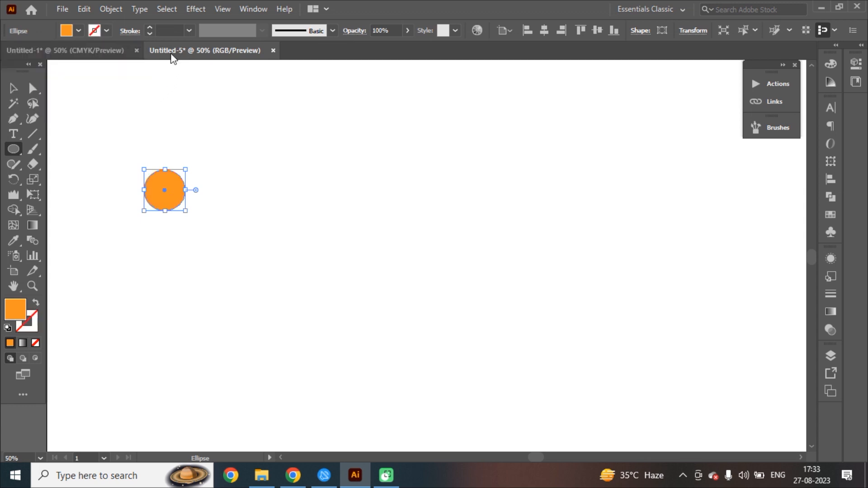
# Pucker the orange circle from its centre and undo the pucker.
pyautogui.click(12, 195)
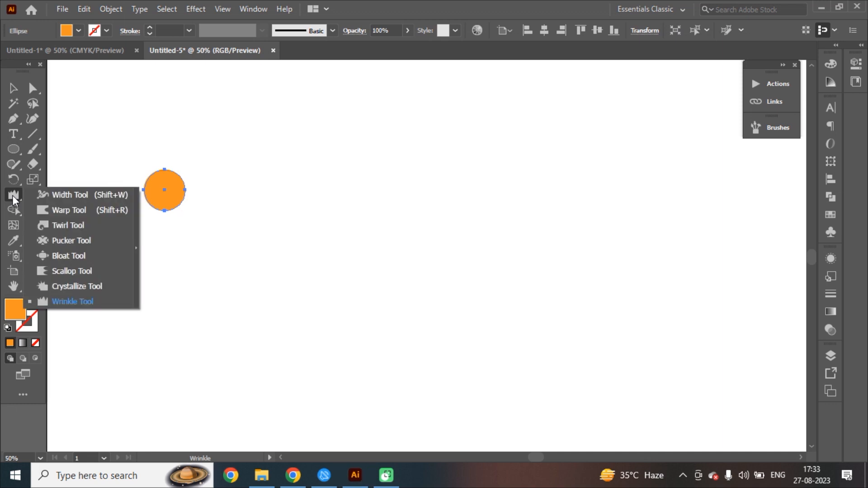
pyautogui.click(67, 237)
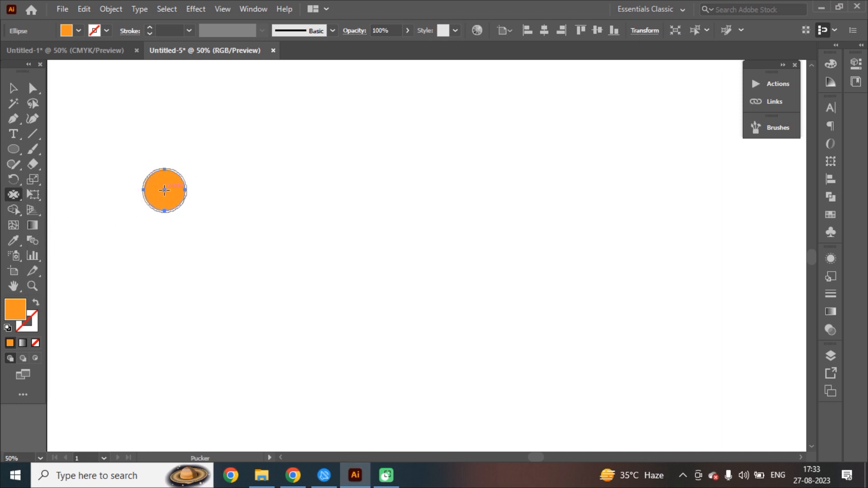
pyautogui.click(164, 191)
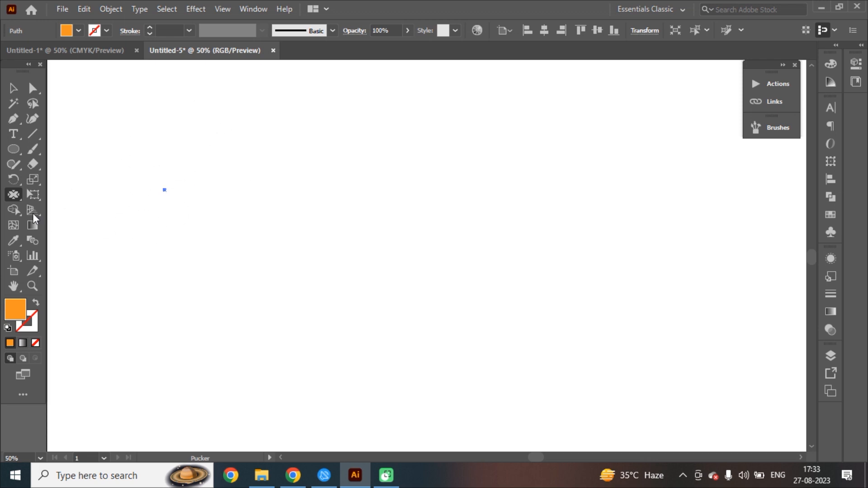
pyautogui.click(16, 191)
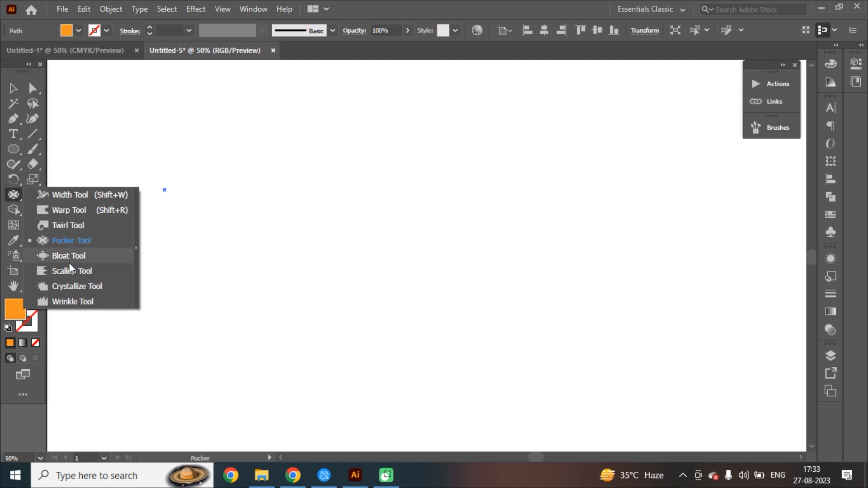
pyautogui.click(13, 88)
pyautogui.click(120, 128)
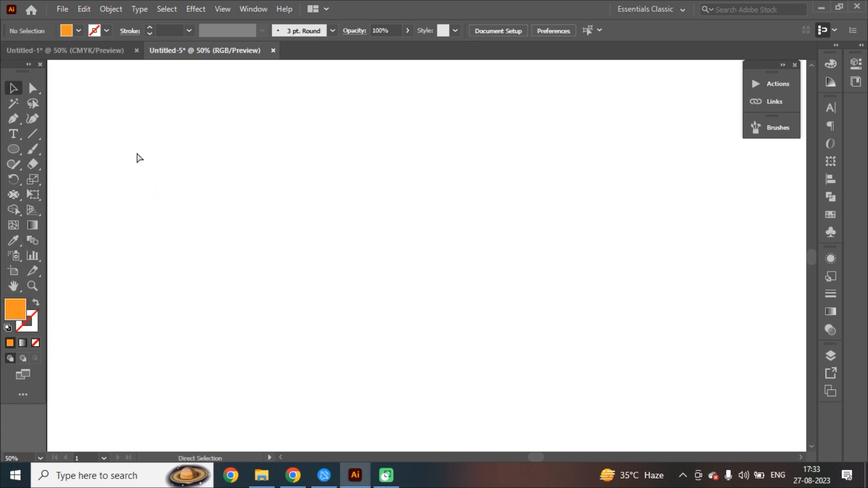
pyautogui.hotkey('ctrl', 'z')
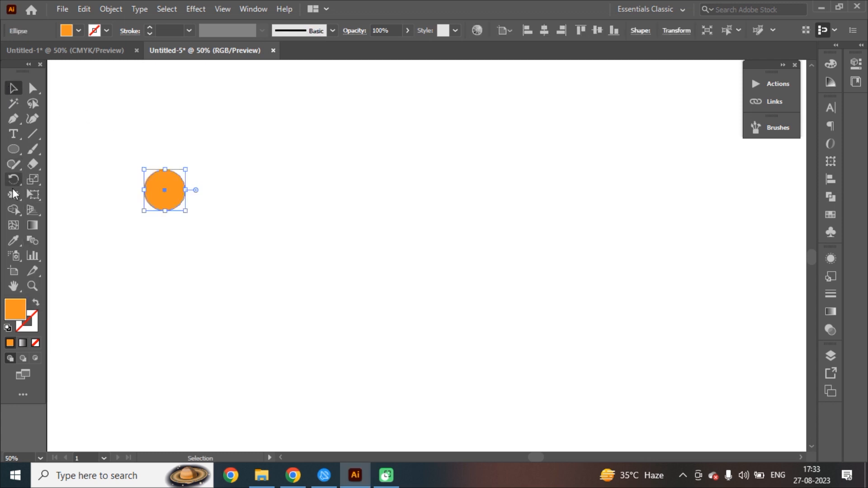
# Distort the orange circle with the Pucker and Bloat tools, and delete the resulting shape.
pyautogui.moveTo(16, 195)
pyautogui.mouseDown()
pyautogui.moveTo(69, 256)
pyautogui.moveTo(68, 241)
pyautogui.mouseUp()
pyautogui.moveTo(163, 191)
pyautogui.mouseDown()
pyautogui.moveTo(155, 188)
pyautogui.moveTo(178, 193)
pyautogui.moveTo(176, 186)
pyautogui.moveTo(95, 207)
pyautogui.mouseUp()
pyautogui.moveTo(13, 193); pyautogui.dragTo(47, 255)
pyautogui.moveTo(172, 185)
pyautogui.mouseDown()
pyautogui.moveTo(178, 207)
pyautogui.moveTo(195, 210)
pyautogui.moveTo(187, 185)
pyautogui.mouseUp()
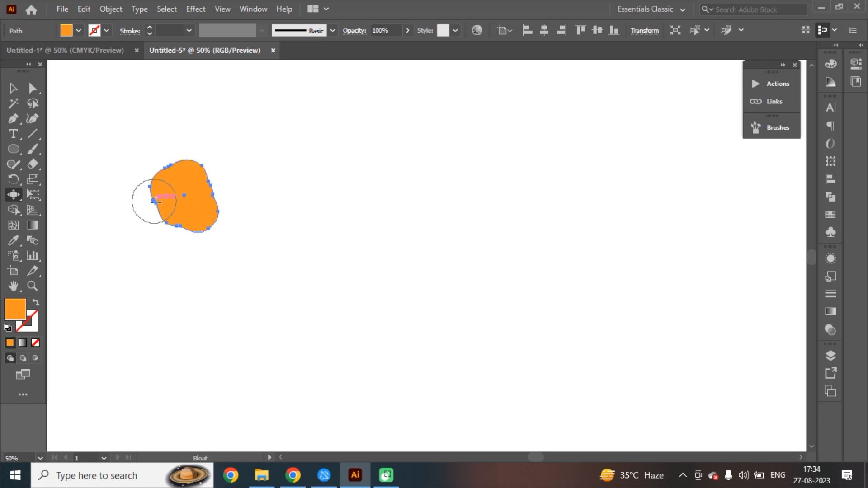
pyautogui.moveTo(155, 176)
pyautogui.mouseDown()
pyautogui.moveTo(178, 159)
pyautogui.moveTo(159, 213)
pyautogui.moveTo(165, 195)
pyautogui.moveTo(171, 219)
pyautogui.moveTo(164, 209)
pyautogui.moveTo(185, 193)
pyautogui.moveTo(155, 217)
pyautogui.moveTo(189, 229)
pyautogui.mouseUp()
pyautogui.click(13, 88)
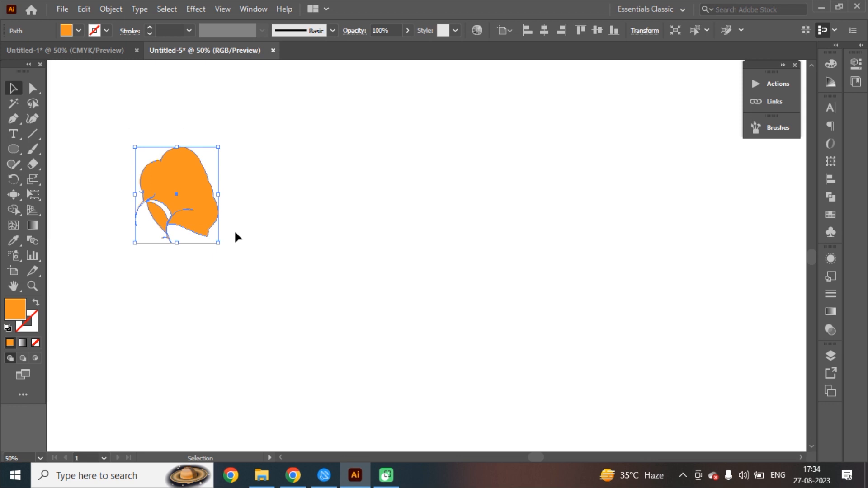
pyautogui.press('Delete')
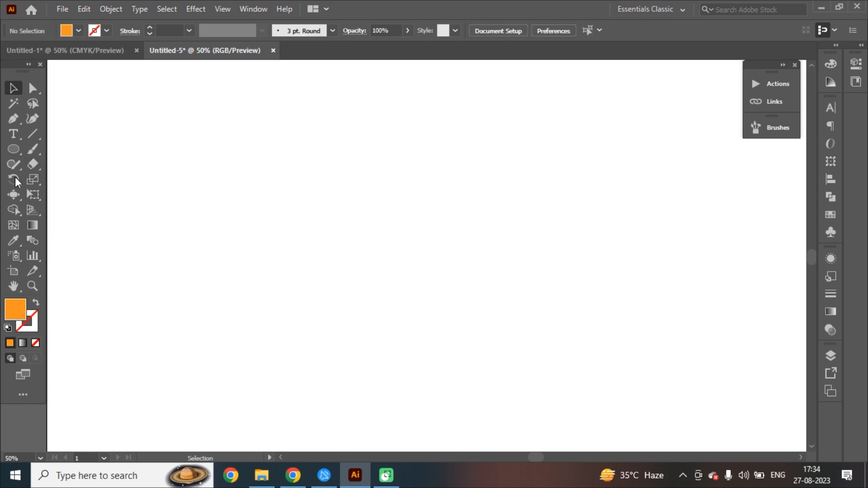
# Draw a large rectangle across the left and middle of the artboard, with no fill and a light orange stroke.
pyautogui.click(14, 148)
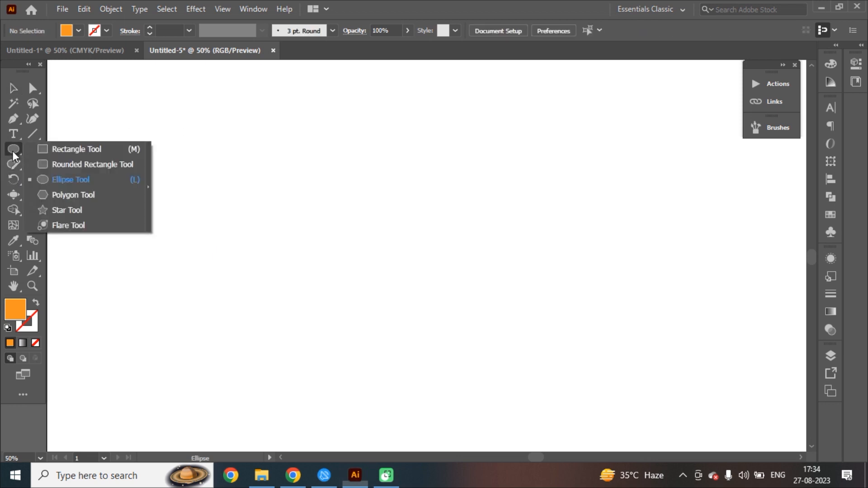
pyautogui.click(66, 148)
pyautogui.moveTo(107, 162); pyautogui.dragTo(518, 413)
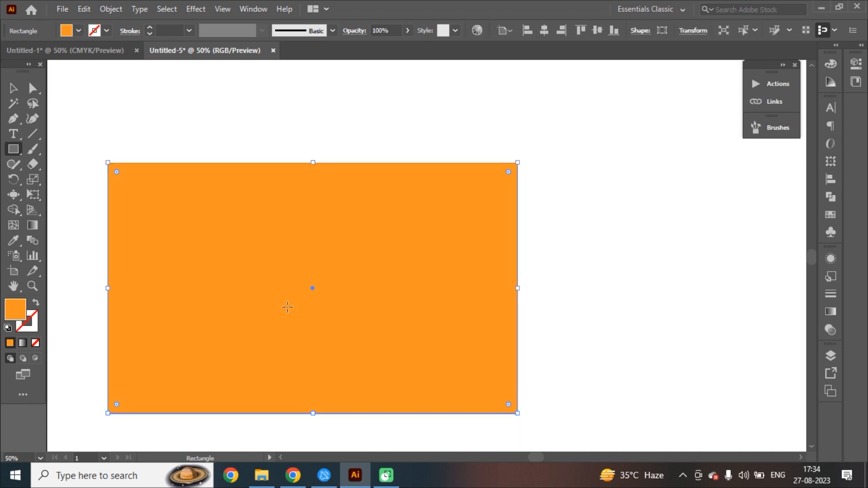
pyautogui.click(78, 31)
pyautogui.click(8, 52)
pyautogui.click(103, 34)
pyautogui.click(103, 34)
pyautogui.click(124, 52)
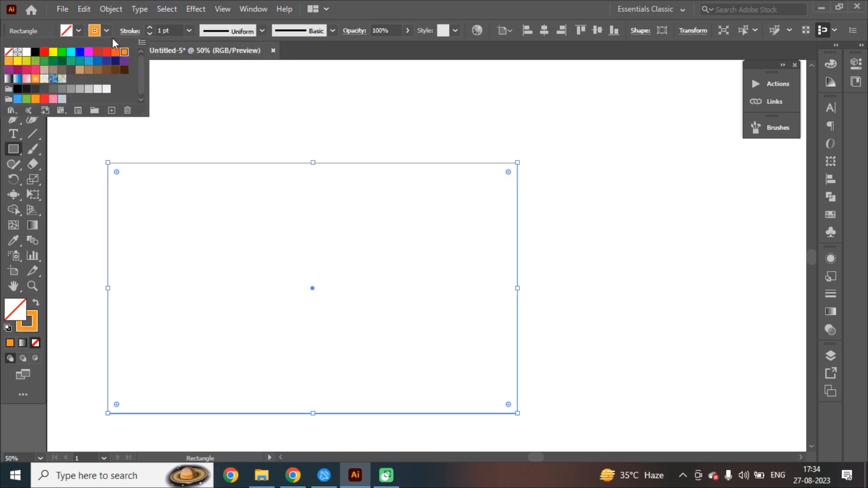
# Set the rectangle's stroke weight to 30 pt.
pyautogui.click(149, 27)
pyautogui.click(149, 26)
pyautogui.click(149, 27)
pyautogui.click(149, 26)
pyautogui.click(150, 27)
pyautogui.click(149, 34)
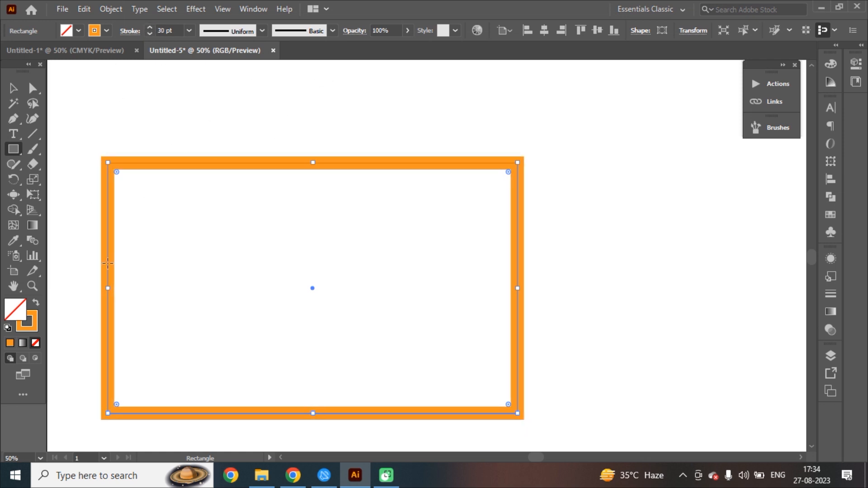
# Move the orange frame slightly up and to the right on the artboard.
pyautogui.click(11, 88)
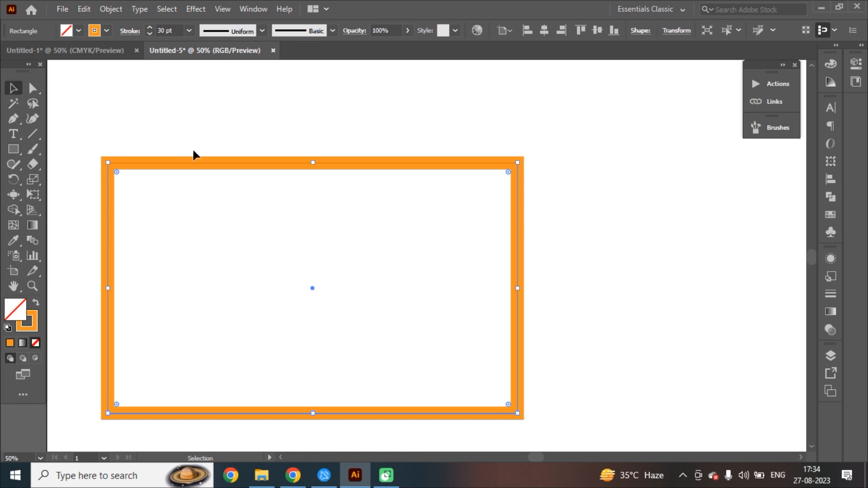
pyautogui.moveTo(193, 165); pyautogui.dragTo(217, 134)
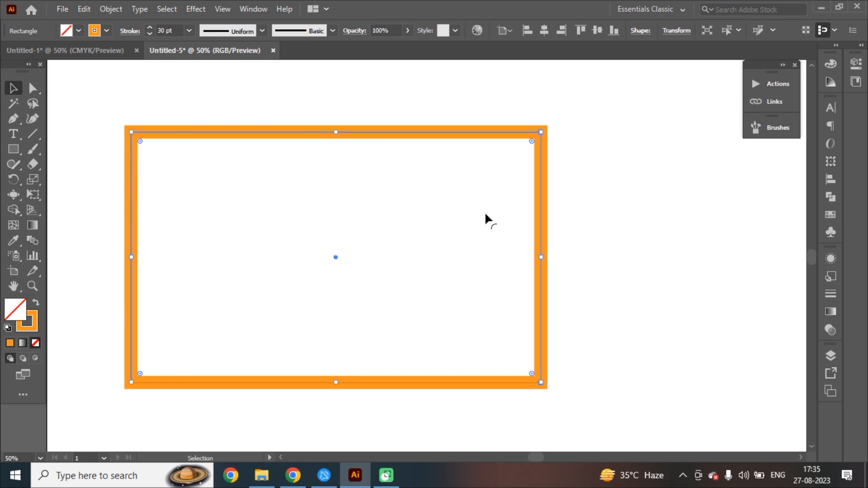
pyautogui.moveTo(209, 135); pyautogui.dragTo(209, 131)
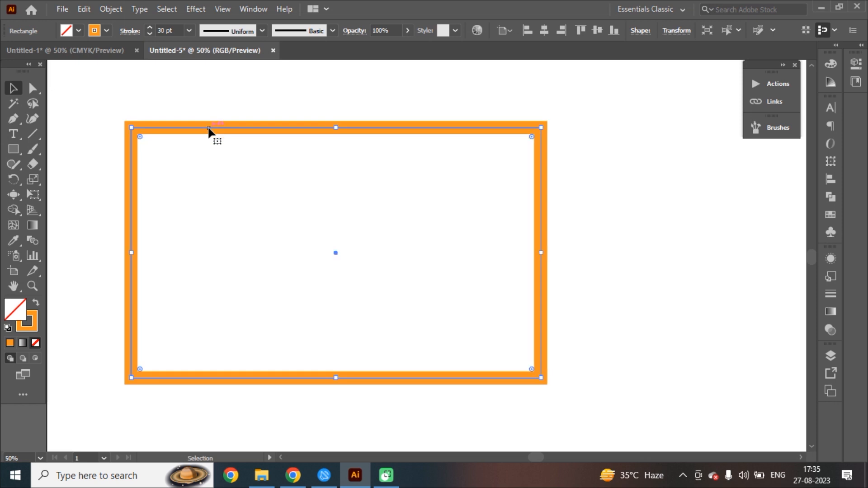
# Try the Twirl tool at several spots on the frame's left edge, undoing each twirl.
pyautogui.click(13, 194)
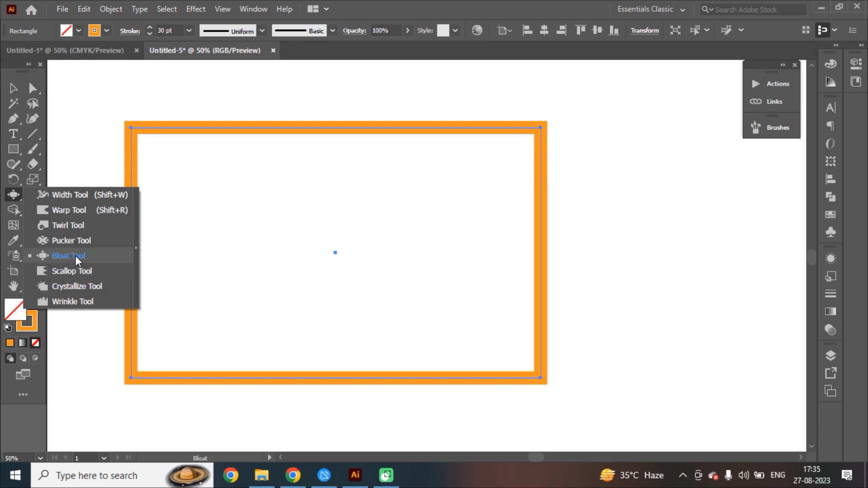
pyautogui.click(67, 226)
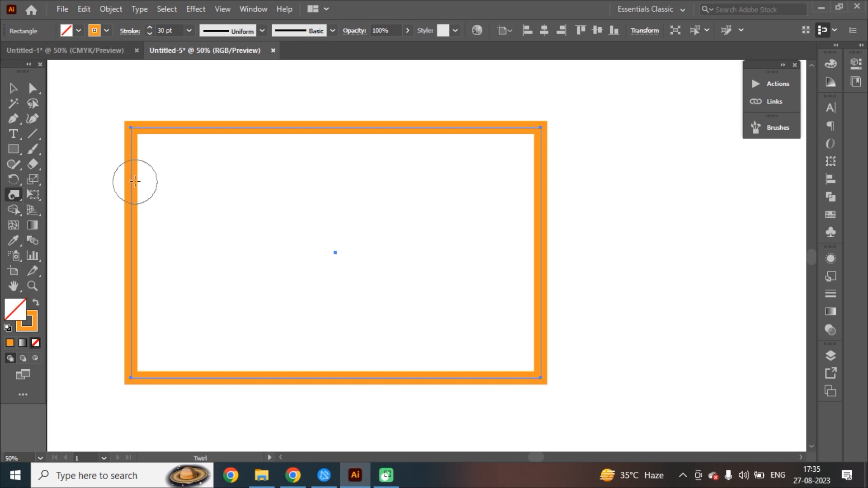
pyautogui.moveTo(130, 181); pyautogui.dragTo(131, 182)
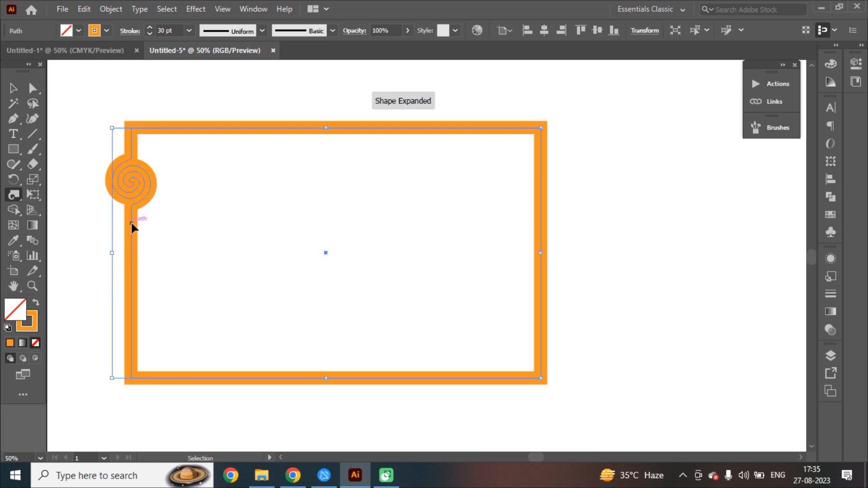
pyautogui.hotkey('ctrl', 'z')
pyautogui.moveTo(128, 170); pyautogui.dragTo(128, 167)
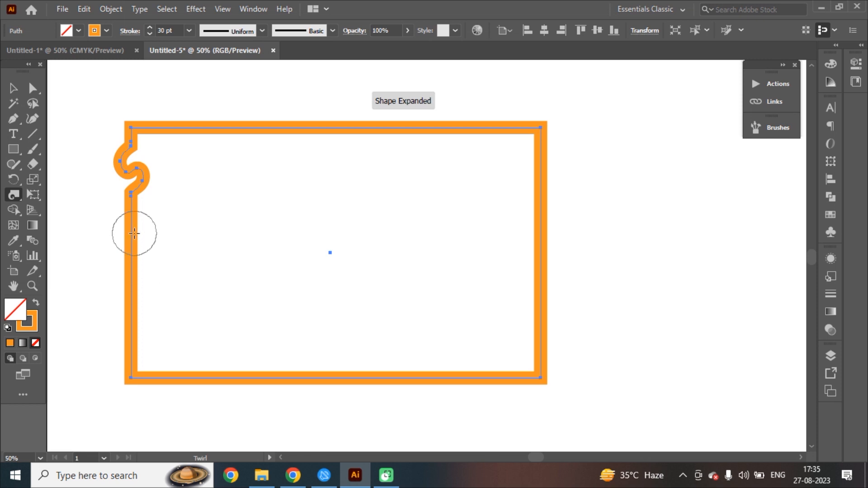
pyautogui.moveTo(132, 237); pyautogui.dragTo(131, 239)
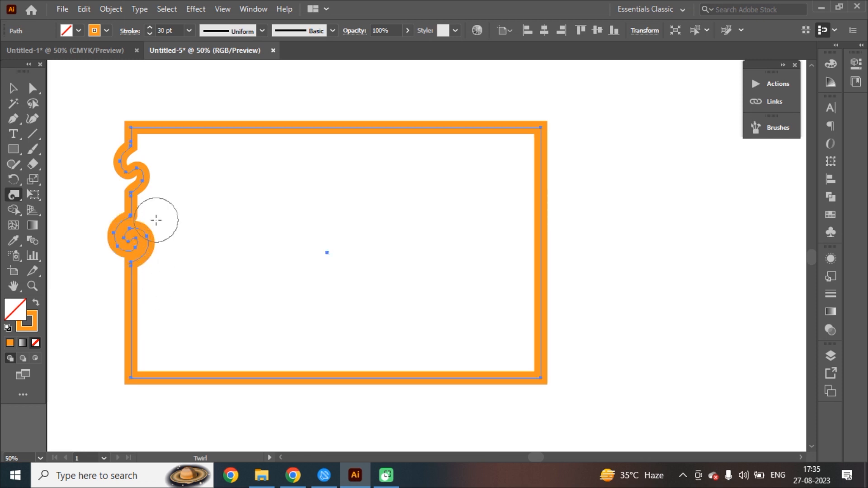
pyautogui.hotkey('ctrl', 'z')
pyautogui.hotkey('ctrl', 'z')
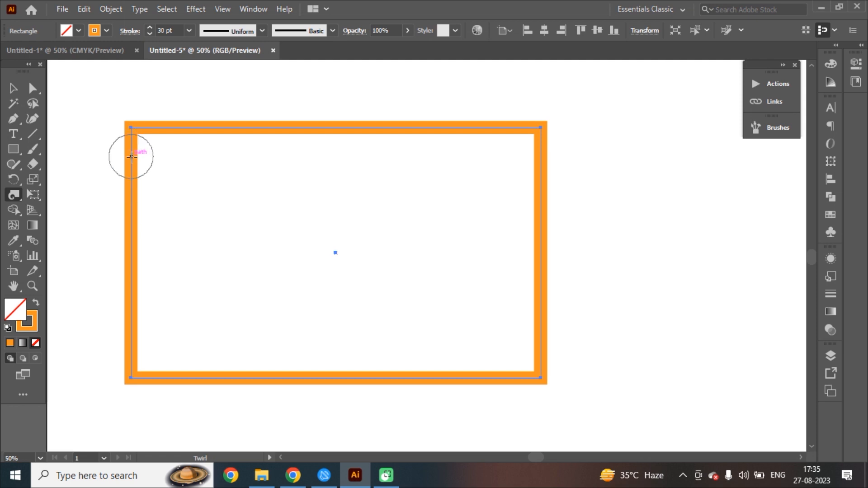
pyautogui.moveTo(131, 169); pyautogui.dragTo(131, 172)
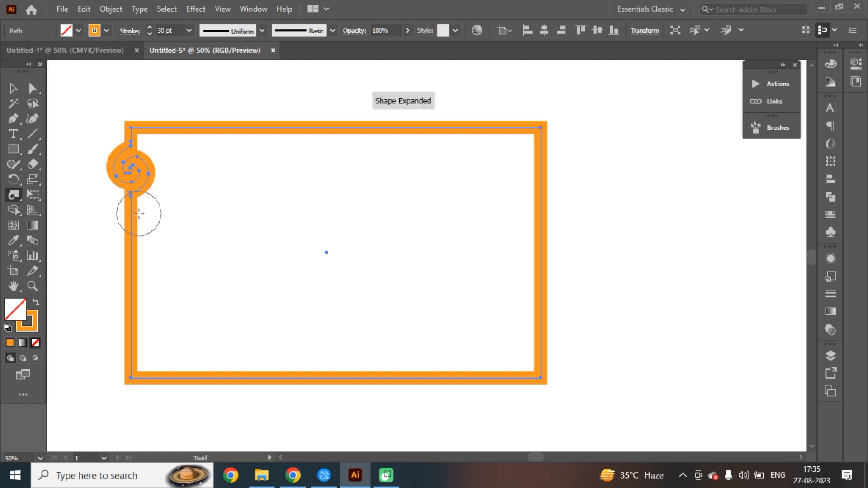
pyautogui.hotkey('ctrl', 'z')
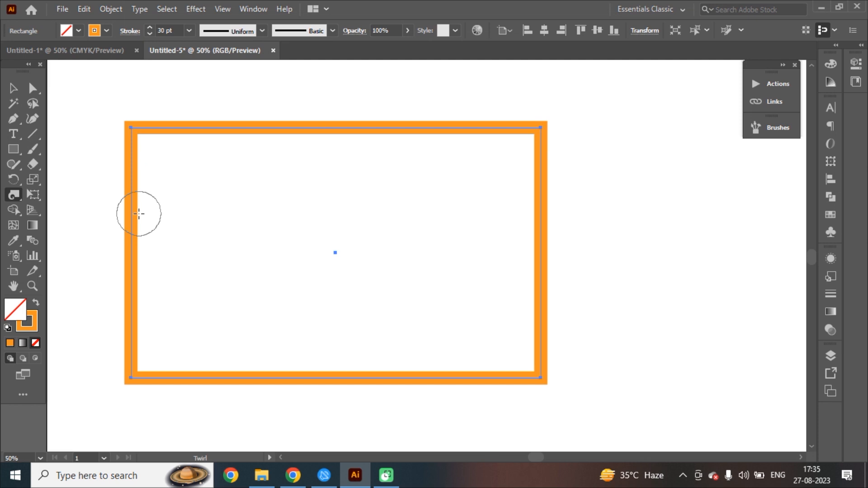
# Configure the Twirl tool with a twirl rate of 83° and Simplify 64, and increase its Detail.
pyautogui.doubleClick(13, 198)
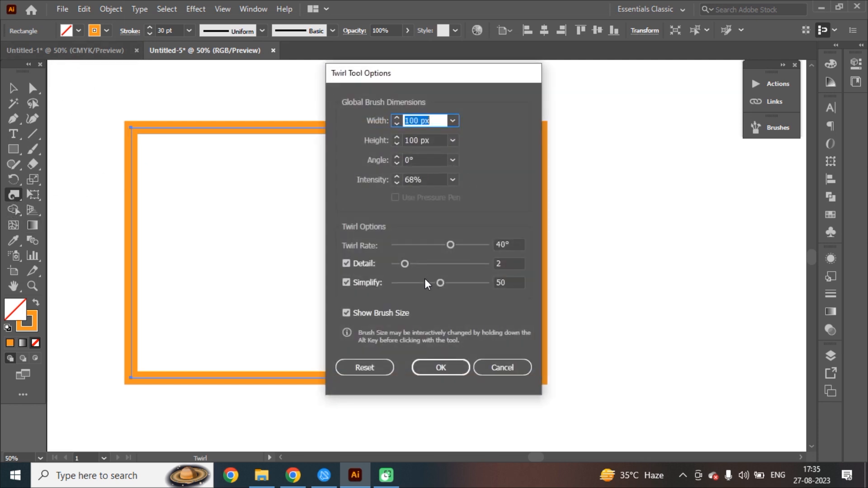
pyautogui.moveTo(435, 283); pyautogui.dragTo(449, 283)
pyautogui.moveTo(447, 243); pyautogui.dragTo(459, 242)
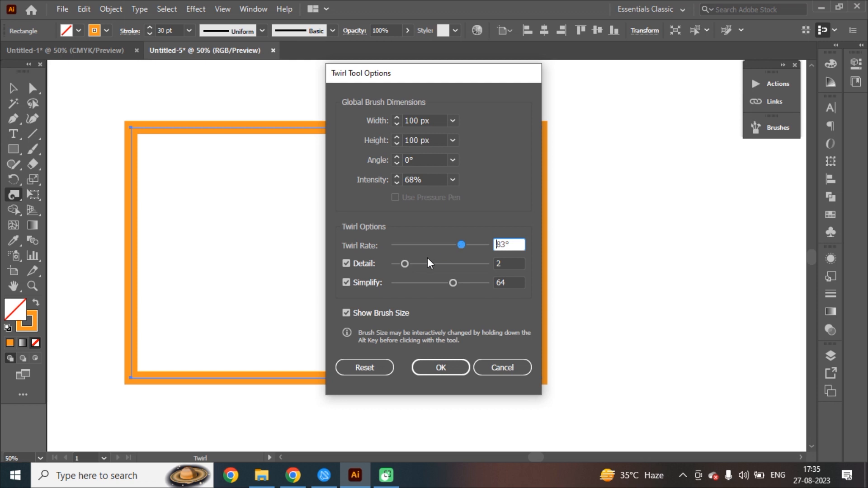
pyautogui.click(438, 262)
pyautogui.click(448, 370)
# Twirl the frame's left edge at two spots, near its upper and lower ends, and deselect the frame.
pyautogui.moveTo(129, 174); pyautogui.dragTo(130, 174)
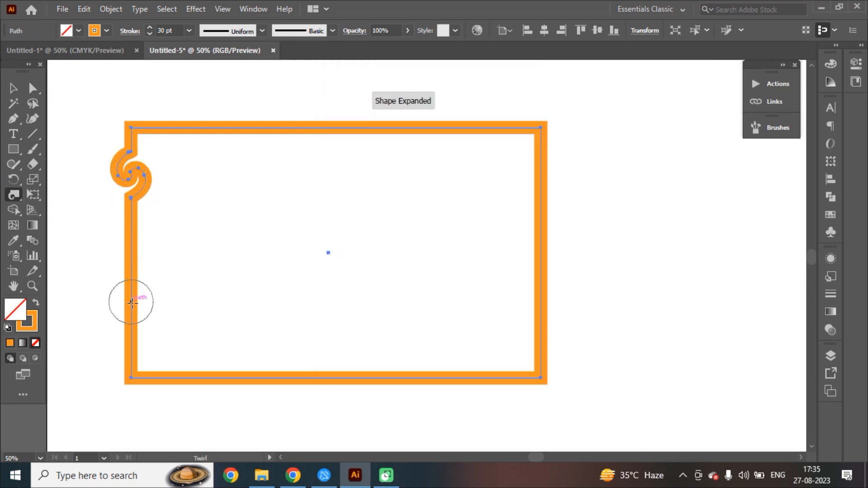
pyautogui.moveTo(131, 304); pyautogui.dragTo(131, 304)
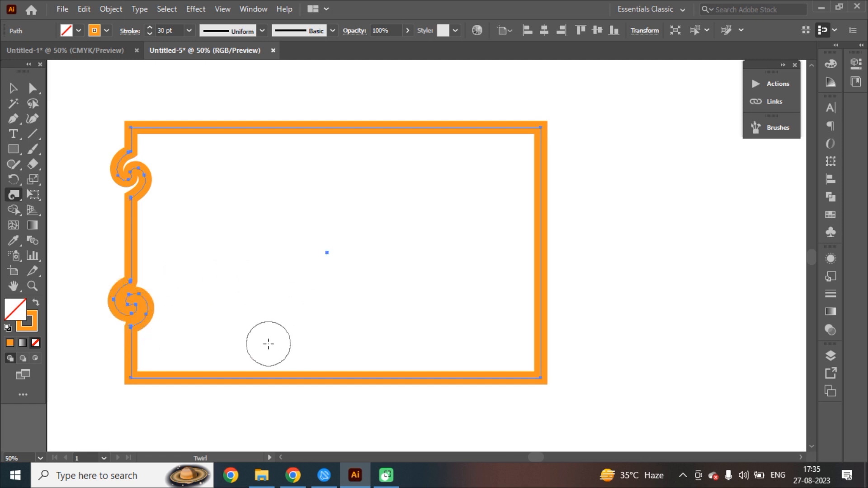
pyautogui.hotkey('ctrl', 'z')
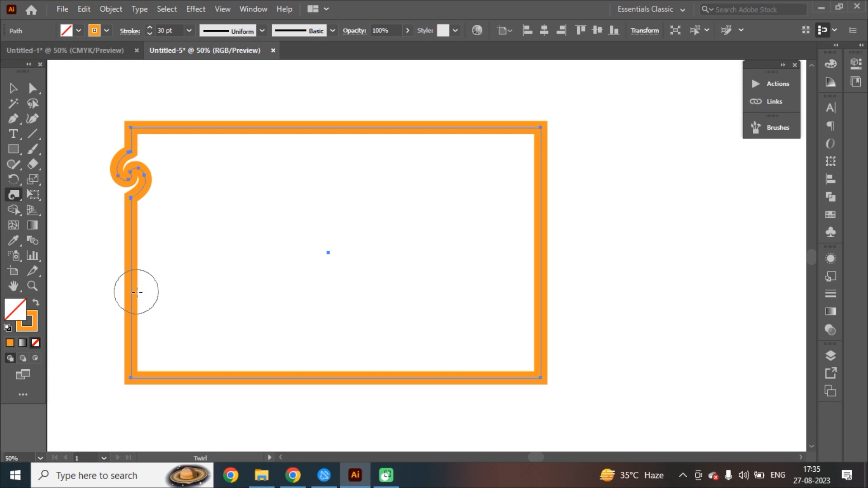
pyautogui.moveTo(130, 302); pyautogui.dragTo(130, 302)
pyautogui.hotkey('ctrl', 'z')
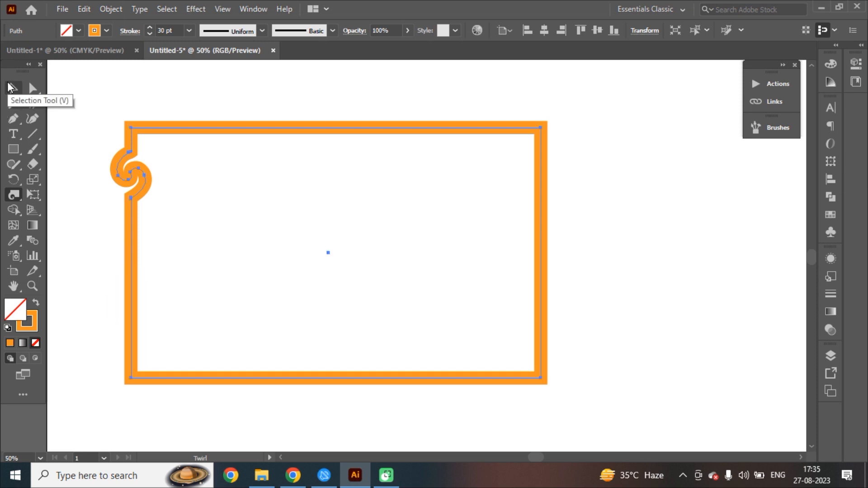
pyautogui.moveTo(131, 303); pyautogui.dragTo(131, 302)
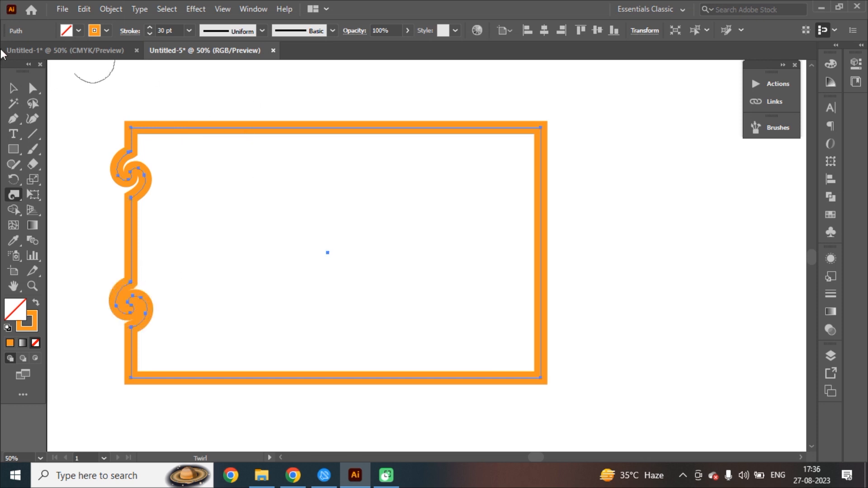
pyautogui.click(13, 88)
pyautogui.click(207, 136)
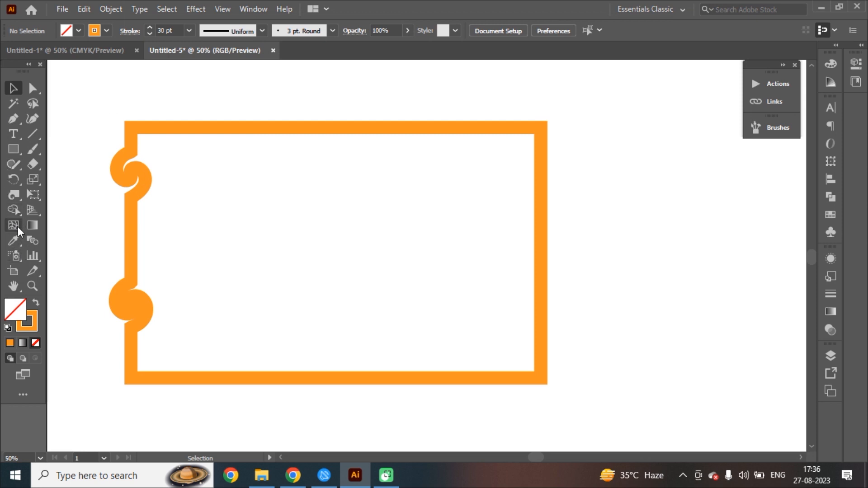
# Twirl two spots on each of the frame's top, bottom and right edges.
pyautogui.click(13, 195)
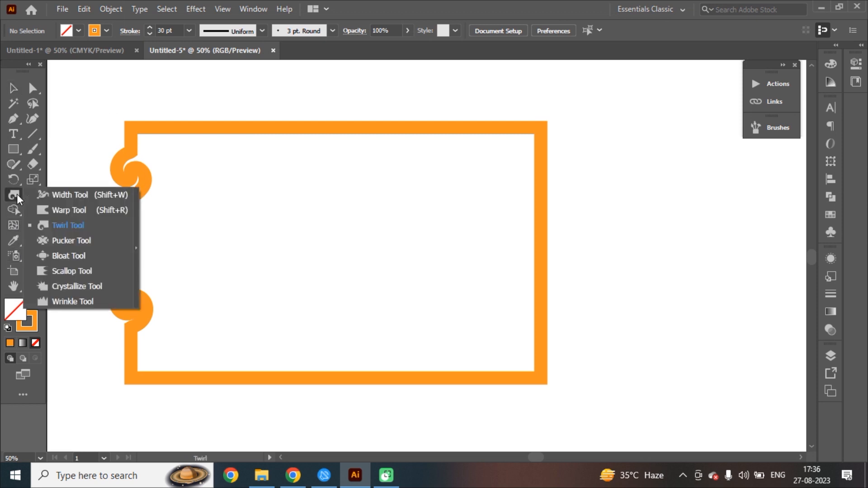
pyautogui.click(67, 225)
pyautogui.moveTo(219, 128); pyautogui.dragTo(219, 128)
pyautogui.moveTo(452, 129); pyautogui.dragTo(454, 129)
pyautogui.moveTo(236, 378); pyautogui.dragTo(237, 378)
pyautogui.moveTo(428, 378); pyautogui.dragTo(429, 378)
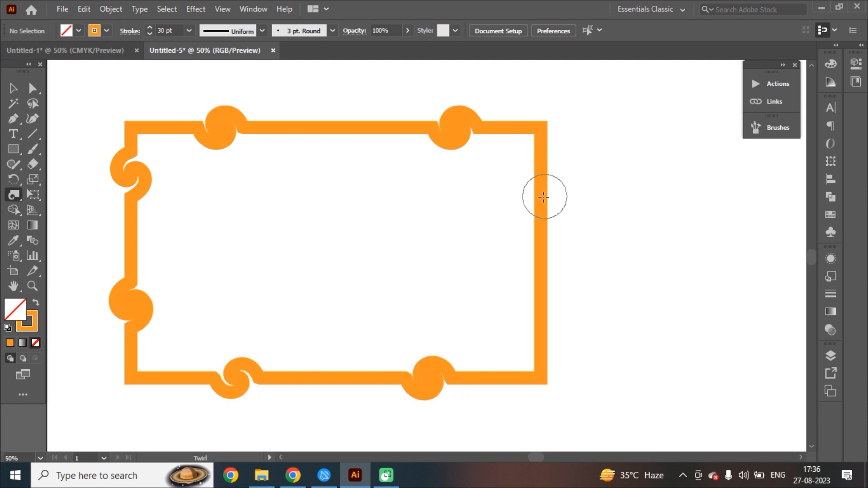
pyautogui.moveTo(541, 198); pyautogui.dragTo(541, 198)
pyautogui.moveTo(542, 315); pyautogui.dragTo(541, 316)
# Move the twirled frame slightly to the right and deselect it.
pyautogui.click(13, 104)
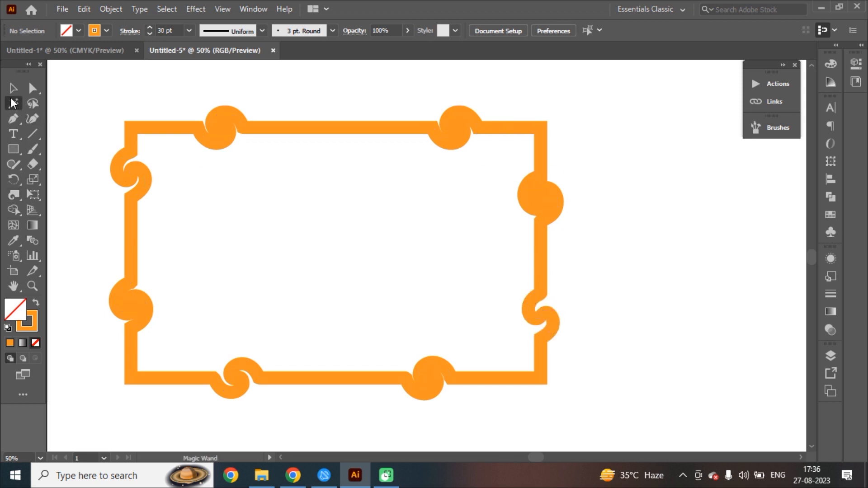
pyautogui.click(13, 88)
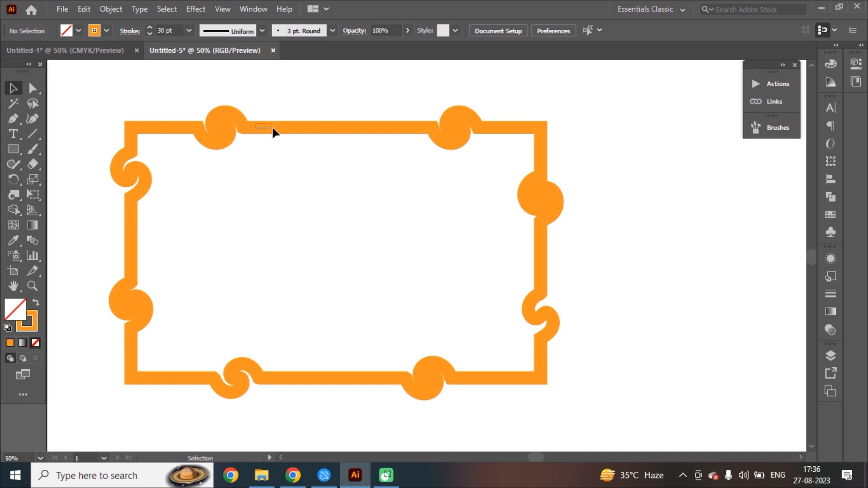
pyautogui.moveTo(273, 128); pyautogui.dragTo(286, 131)
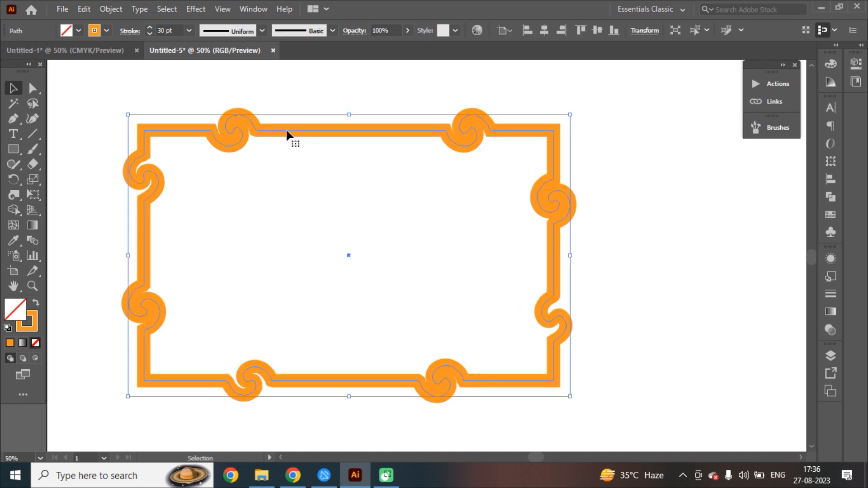
pyautogui.click(273, 104)
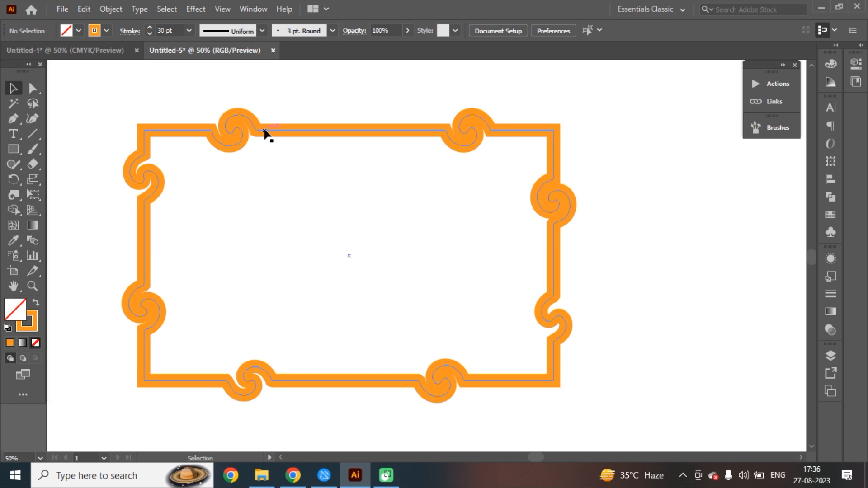
# Copy the twirled frame in place in front and give the copy a 22 pt darker orange stroke.
pyautogui.click(265, 137)
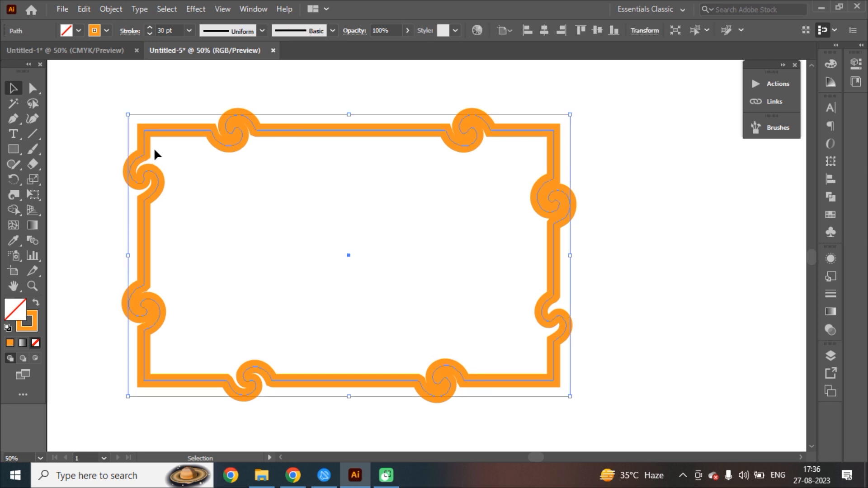
pyautogui.press('a')
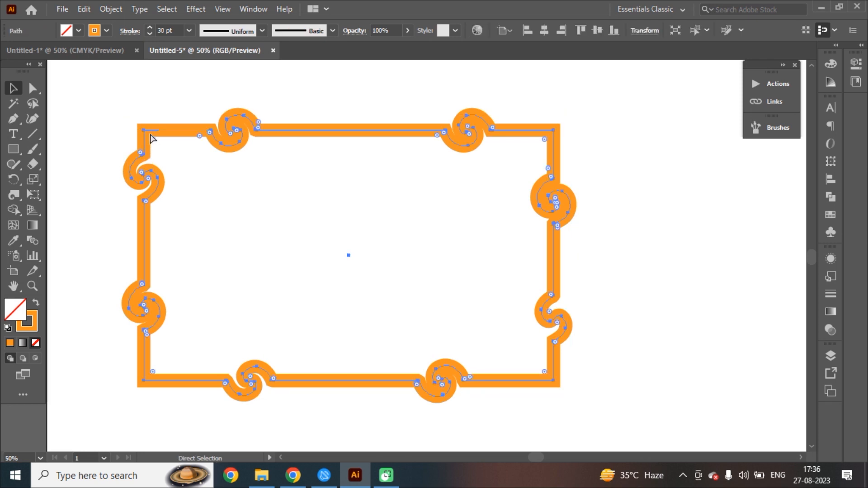
pyautogui.press('v')
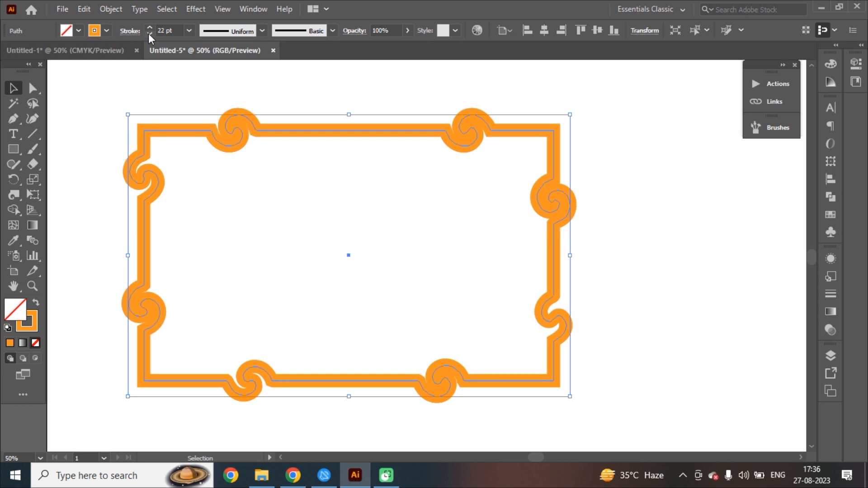
pyautogui.click(106, 31)
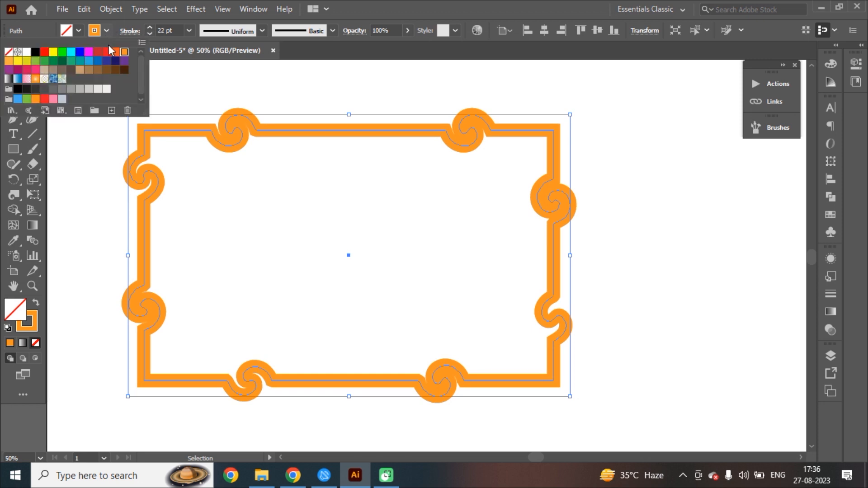
pyautogui.click(115, 52)
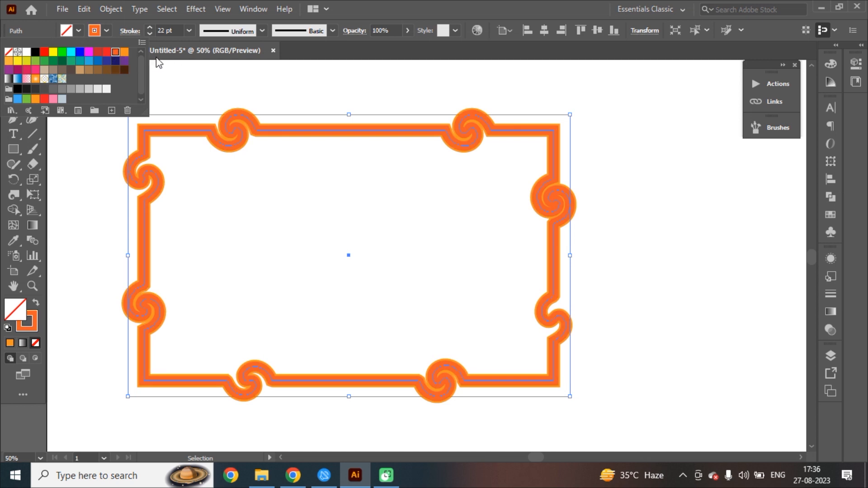
# Set the darker orange front frame's stroke weight to 30 pt.
pyautogui.click(149, 28)
pyautogui.click(149, 29)
pyautogui.click(149, 29)
pyautogui.click(149, 28)
pyautogui.click(148, 28)
pyautogui.click(148, 28)
pyautogui.click(149, 28)
pyautogui.click(150, 29)
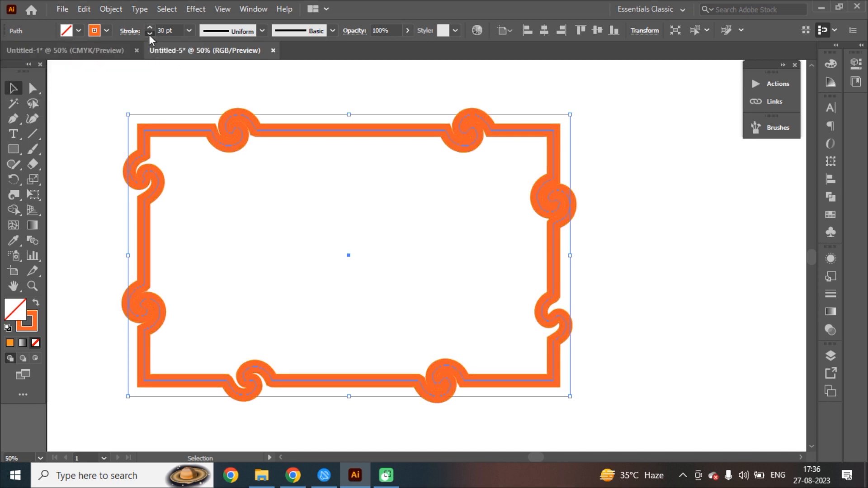
# Set the front frame's stroke weight to 7 pt and deselect it.
pyautogui.click(149, 33)
pyautogui.click(149, 33)
pyautogui.click(150, 33)
pyautogui.click(149, 33)
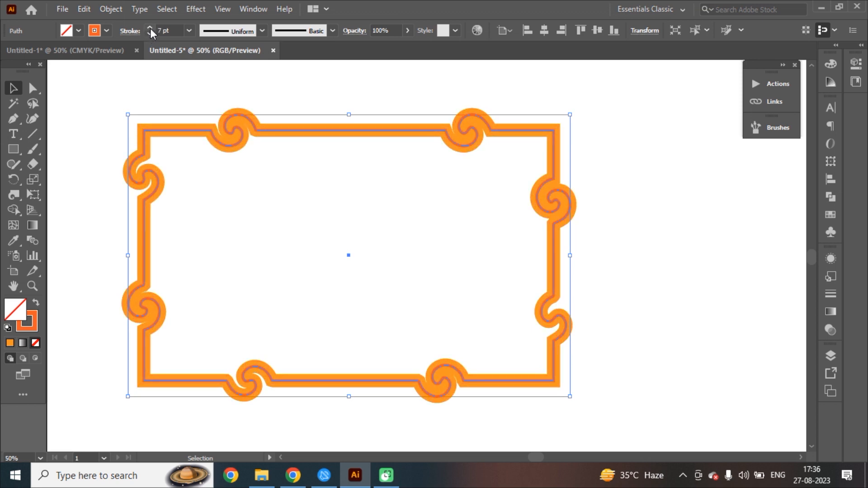
pyautogui.click(177, 70)
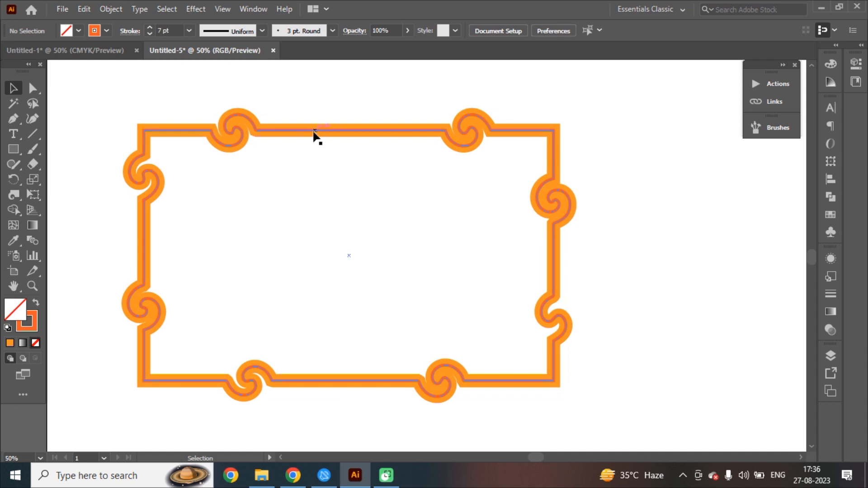
# Make the front frame's stroke a dashed line with 12 pt dashes and round caps.
pyautogui.click(313, 133)
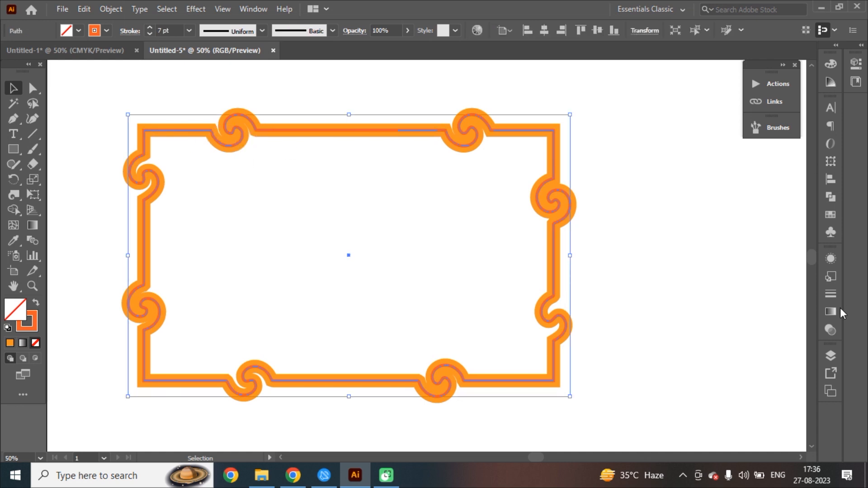
pyautogui.click(856, 63)
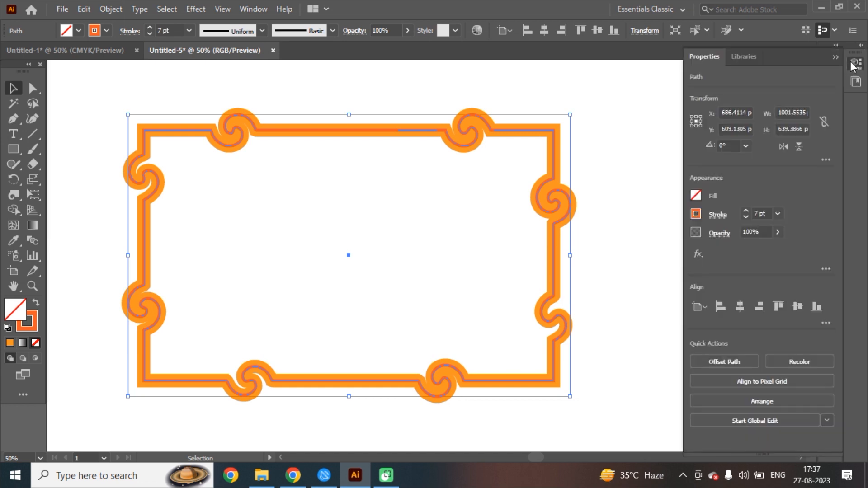
pyautogui.click(717, 216)
pyautogui.click(611, 302)
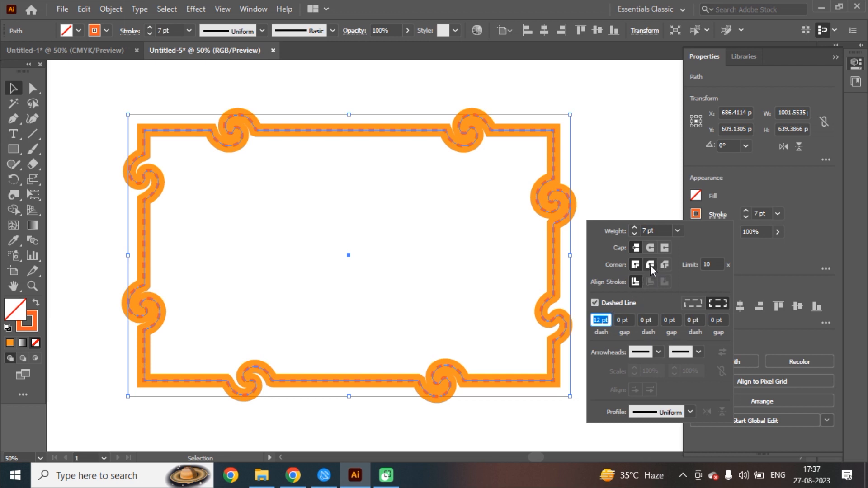
pyautogui.click(652, 248)
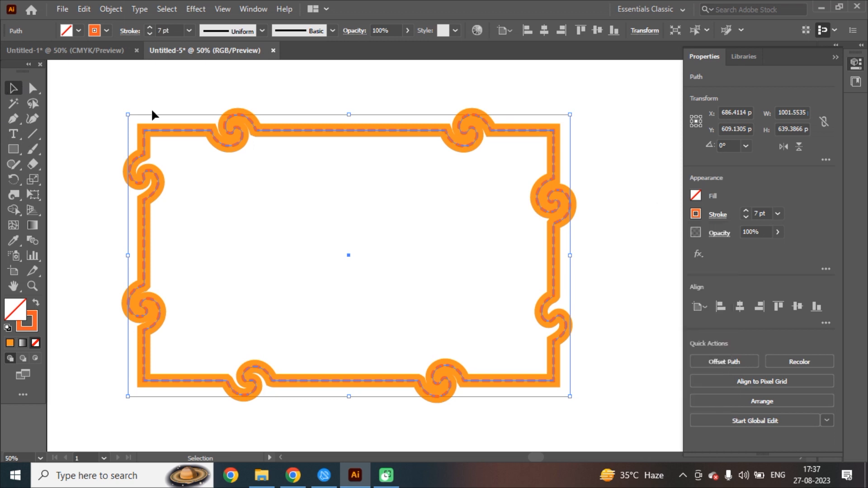
# Change the dashed front frame's stroke colour to white and deselect it.
pyautogui.click(102, 30)
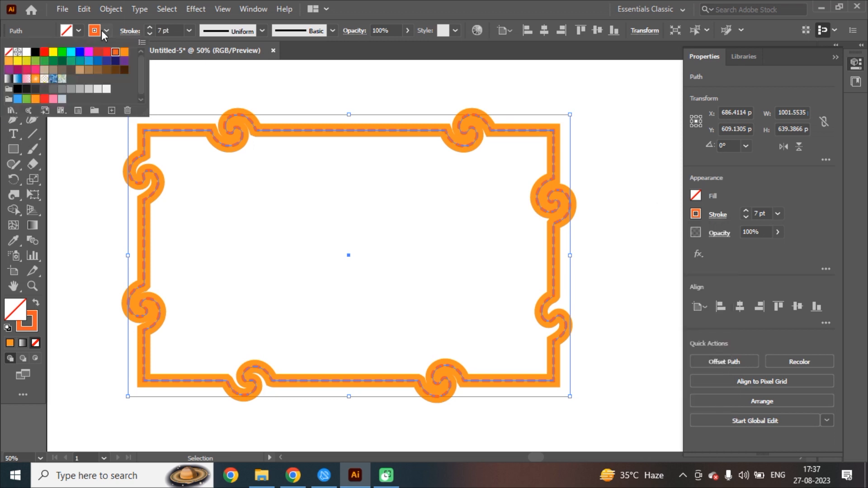
pyautogui.click(26, 51)
pyautogui.click(397, 104)
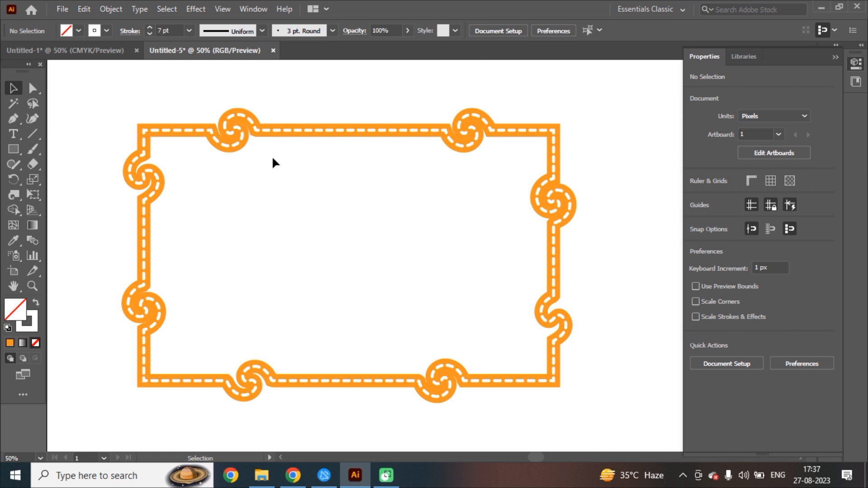
# Draw a rectangle about 190 × 601 px over the frame's left end, with no stroke and a light orange fill.
pyautogui.moveTo(13, 148); pyautogui.dragTo(66, 146)
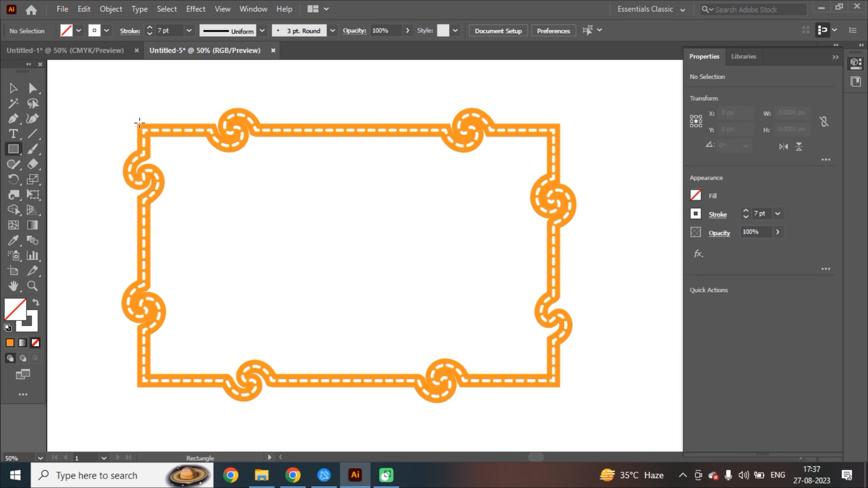
pyautogui.moveTo(137, 123)
pyautogui.mouseDown()
pyautogui.moveTo(186, 206)
pyautogui.moveTo(222, 387)
pyautogui.mouseUp()
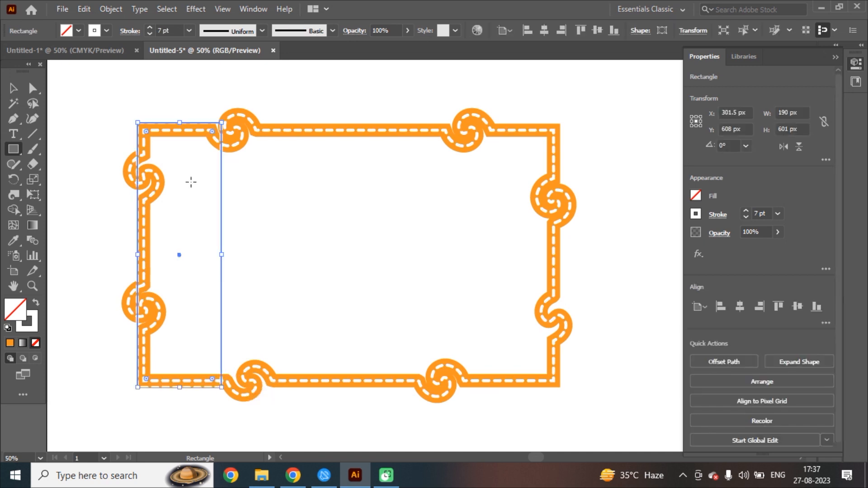
pyautogui.click(107, 30)
pyautogui.click(8, 53)
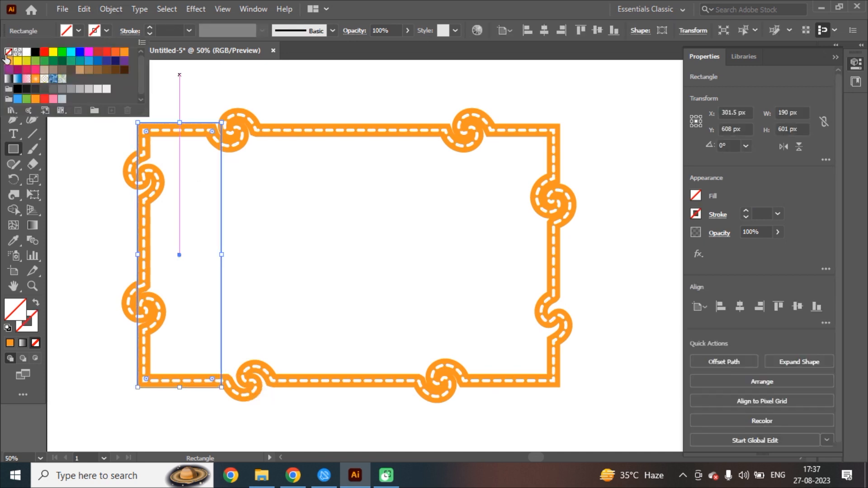
pyautogui.click(79, 32)
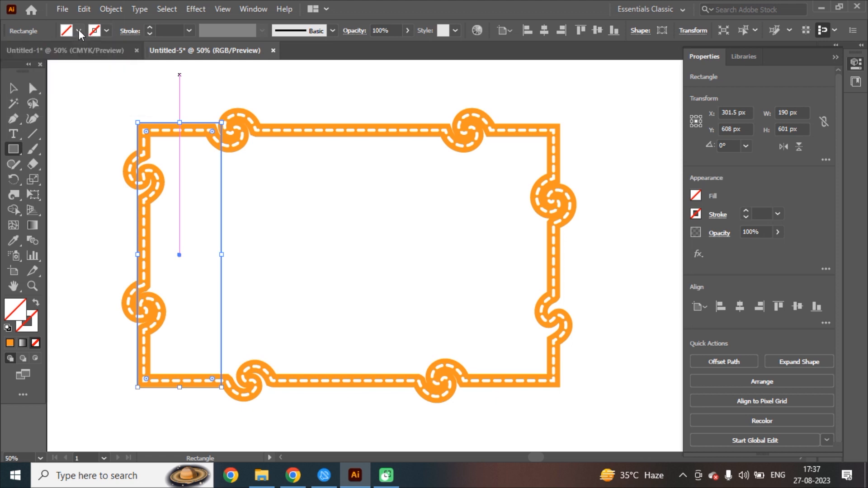
pyautogui.click(79, 30)
pyautogui.click(124, 52)
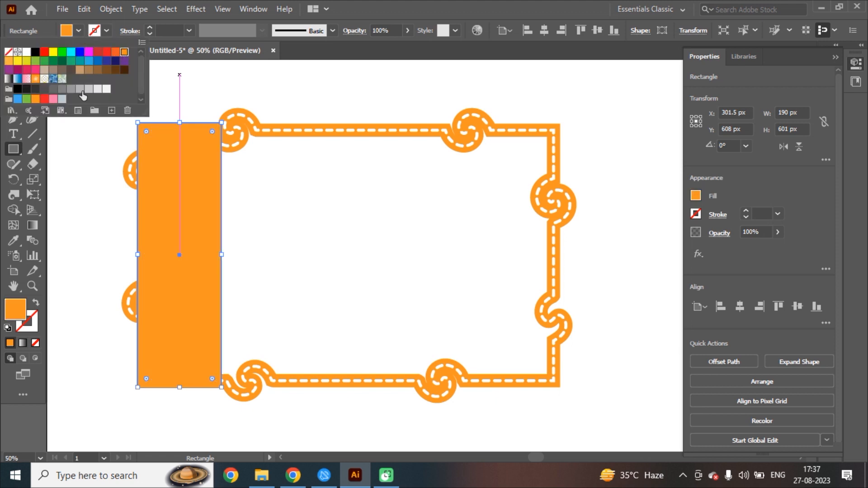
pyautogui.click(196, 33)
# Send the light orange rectangle to the back, behind the twirled frames, and deselect it.
pyautogui.click(14, 88)
pyautogui.rightClick(187, 170)
pyautogui.moveTo(283, 385)
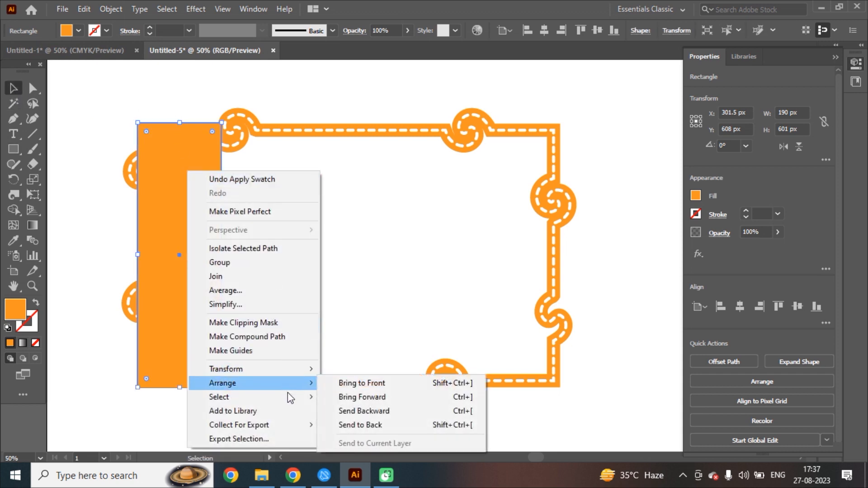
pyautogui.click(352, 424)
pyautogui.click(355, 93)
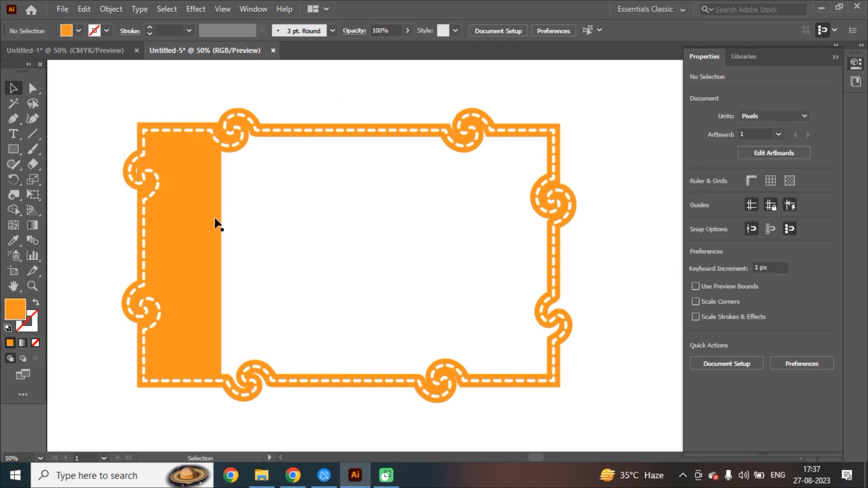
# Narrow the light orange rectangle to about 95.5 px wide by moving its right edge inward.
pyautogui.click(191, 257)
pyautogui.moveTo(221, 255); pyautogui.dragTo(180, 248)
pyautogui.click(188, 75)
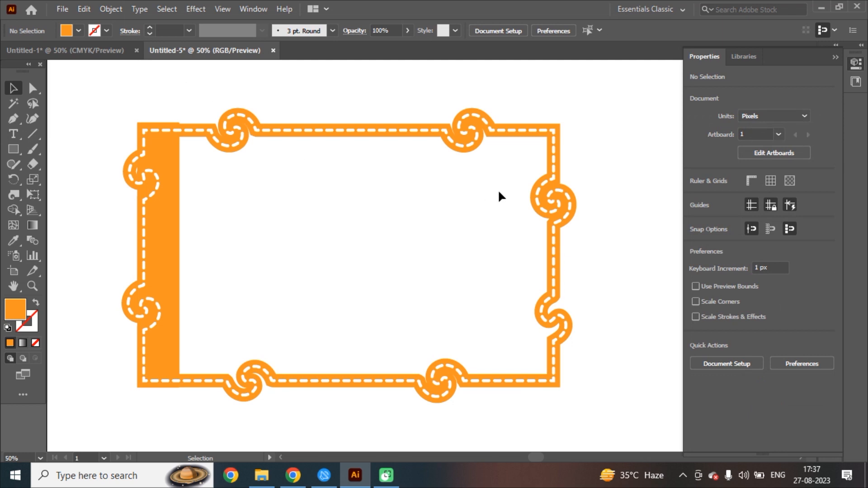
pyautogui.hscroll(-3, 536, 132)
pyautogui.click(272, 247)
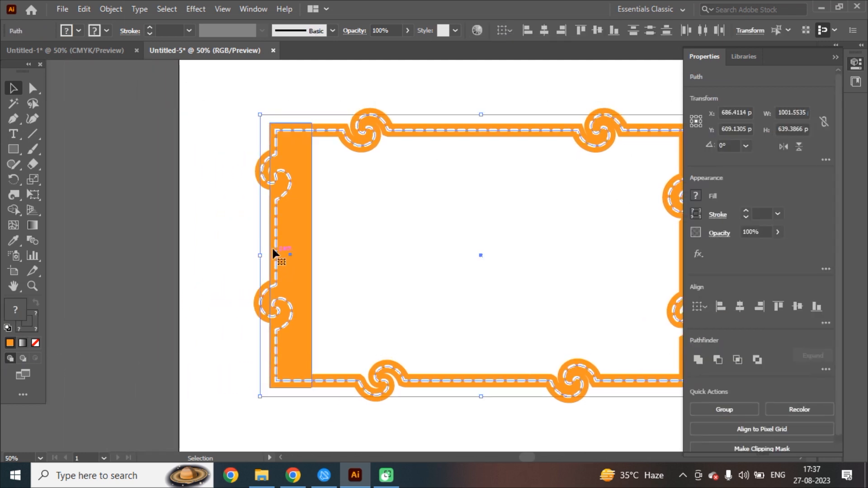
pyautogui.click(414, 332)
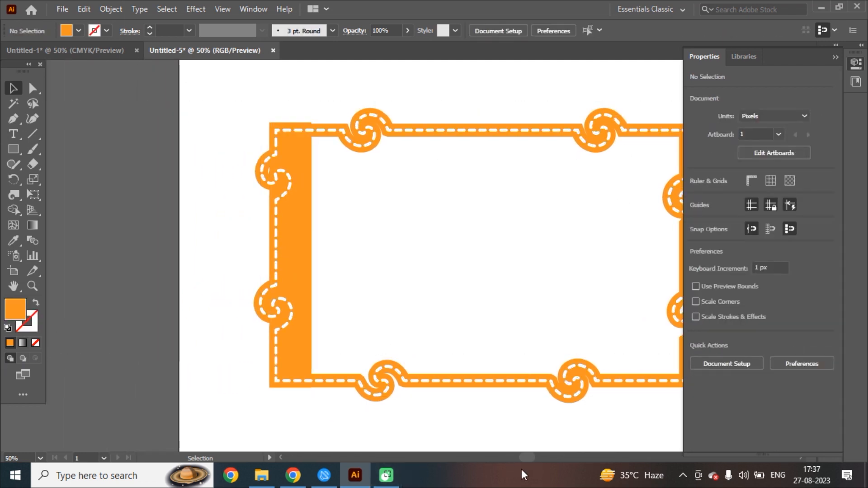
pyautogui.moveTo(526, 457); pyautogui.dragTo(537, 456)
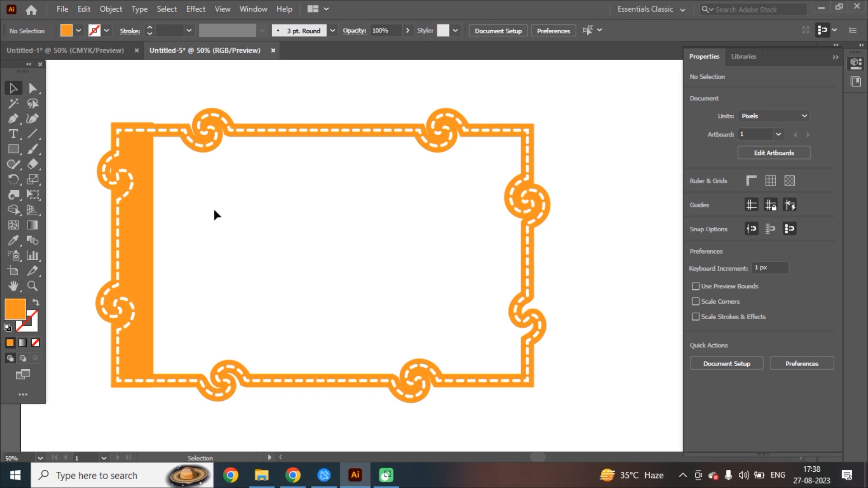
# Stretch the rectangle across the whole frame to about 944.5 × 591.5 px and fill it with darker orange.
pyautogui.click(154, 197)
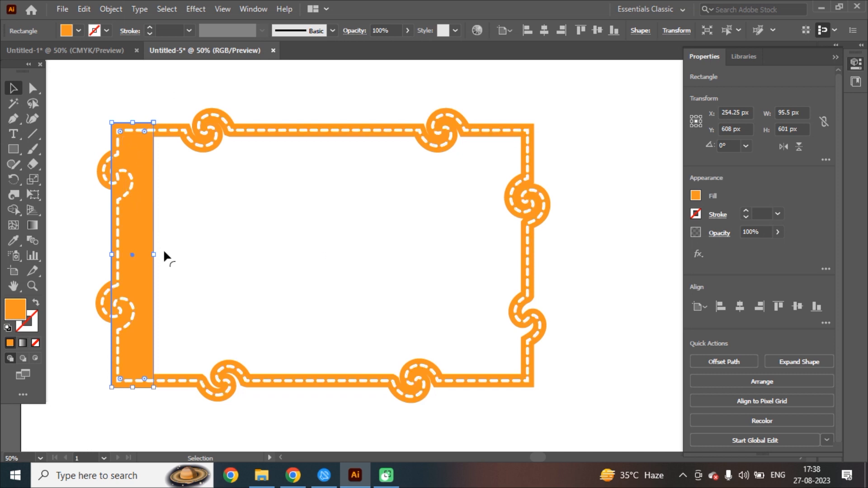
pyautogui.moveTo(157, 255); pyautogui.dragTo(529, 313)
pyautogui.moveTo(319, 122); pyautogui.dragTo(320, 126)
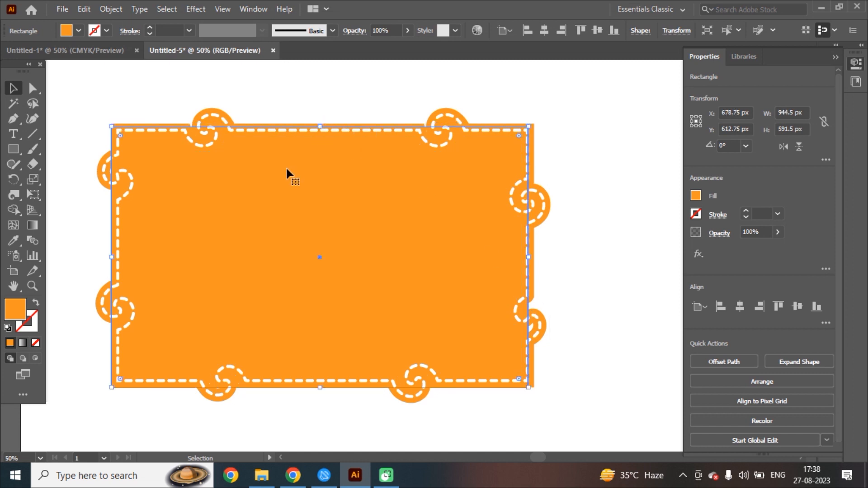
pyautogui.click(79, 31)
pyautogui.click(116, 53)
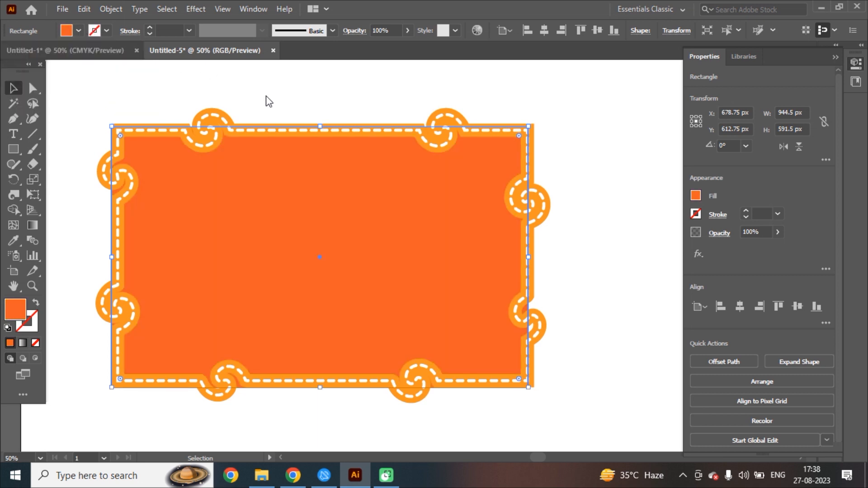
pyautogui.click(348, 97)
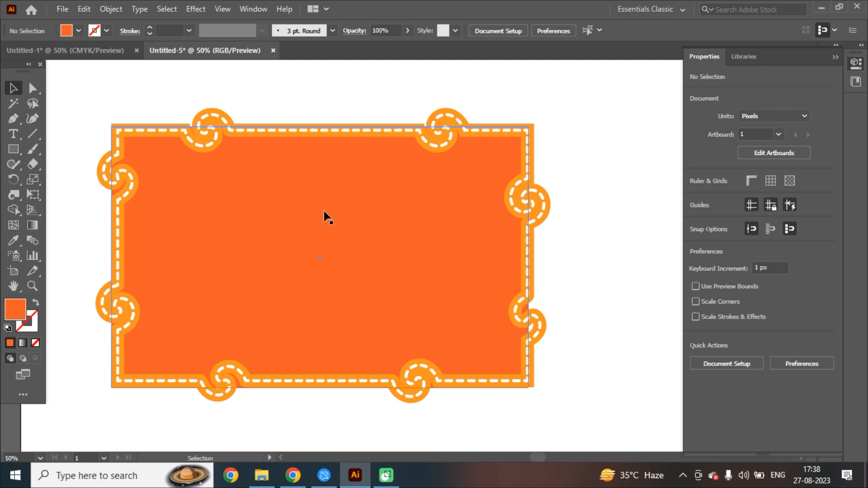
# Place the hdhcdfh image over the frame at about 937 × 934 px and embed it.
pyautogui.press('a')
pyautogui.press('v')
pyautogui.hotkey('ctrl', 'shift', 'p')
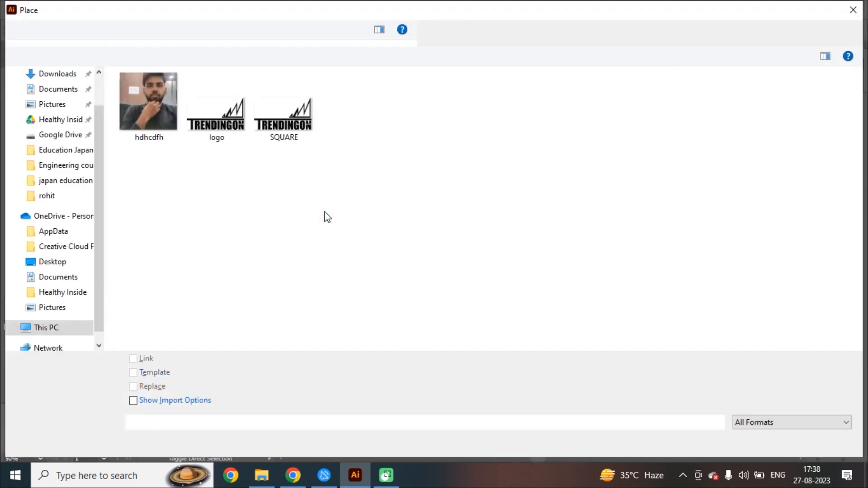
pyautogui.doubleClick(150, 128)
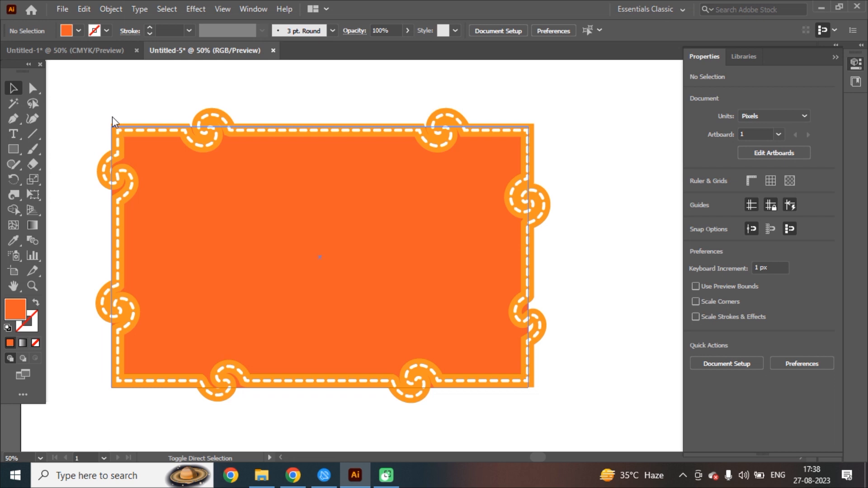
pyautogui.moveTo(117, 135)
pyautogui.mouseDown()
pyautogui.moveTo(565, 455)
pyautogui.moveTo(635, 459)
pyautogui.moveTo(528, 415)
pyautogui.mouseUp()
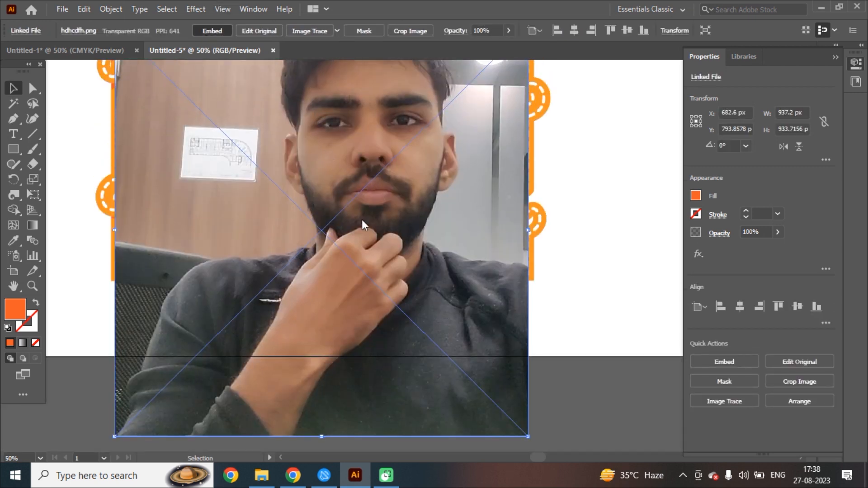
pyautogui.click(214, 31)
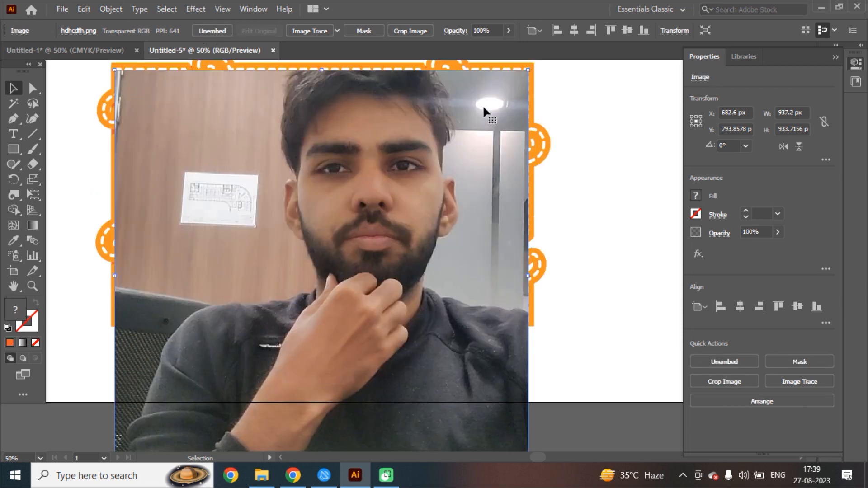
# Crop the photo's lower part so it fits the frame at about 932 × 571 px.
pyautogui.click(405, 32)
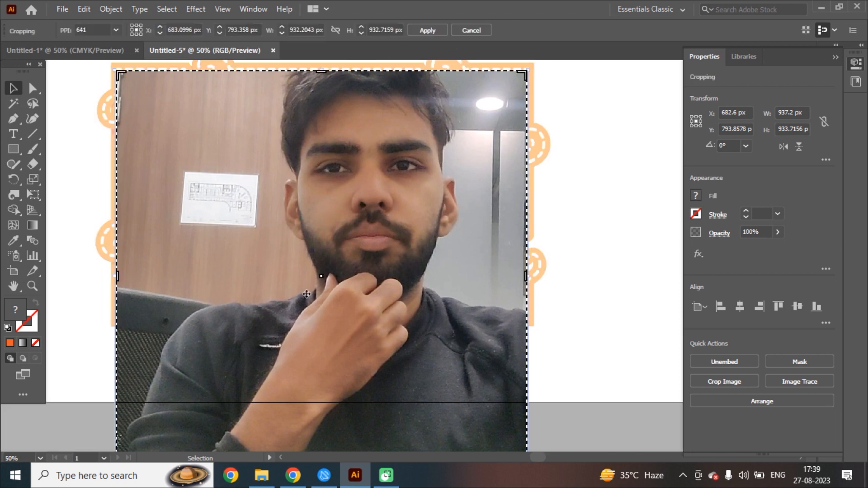
pyautogui.scroll(-2, 318, 345)
pyautogui.scroll(-1, 314, 350)
pyautogui.moveTo(321, 406); pyautogui.dragTo(335, 246)
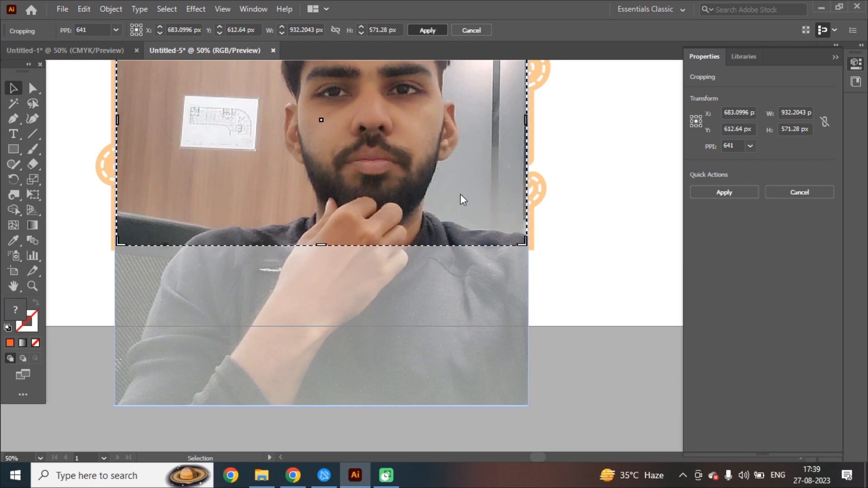
pyautogui.press('Return')
pyautogui.scroll(4, 466, 221)
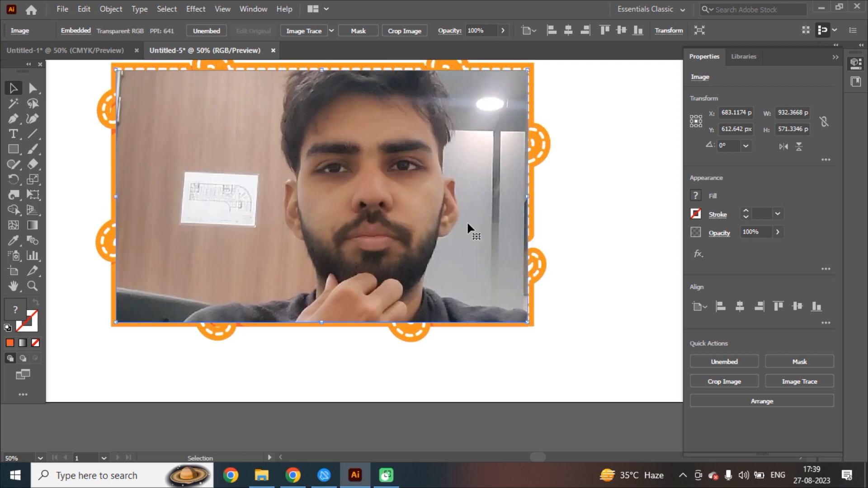
# Send the cropped photo to the back and delete the darker orange rectangle covering it.
pyautogui.rightClick(510, 144)
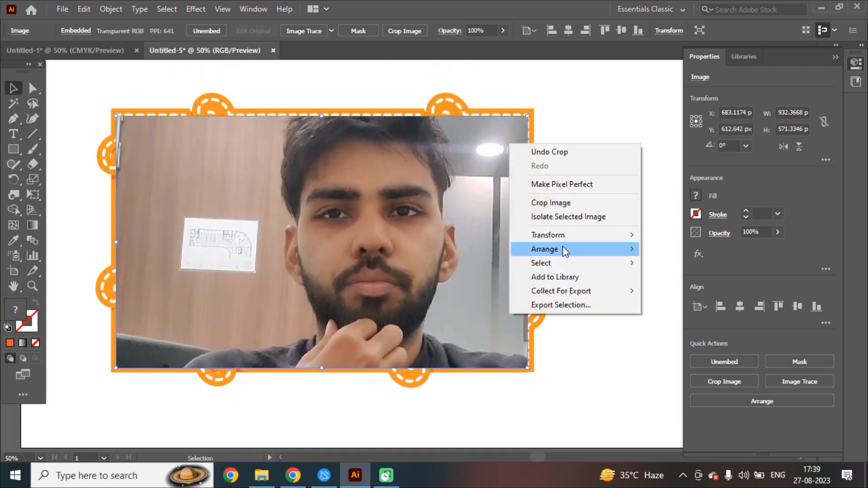
pyautogui.moveTo(574, 254)
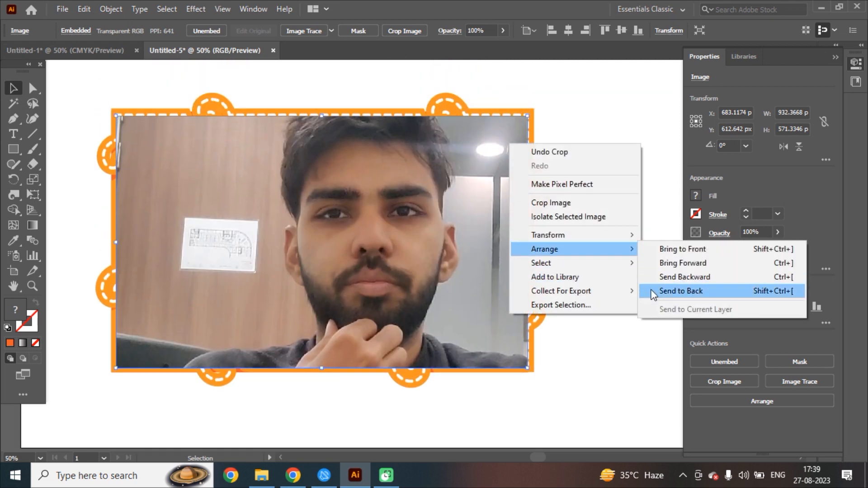
pyautogui.click(651, 292)
pyautogui.click(341, 153)
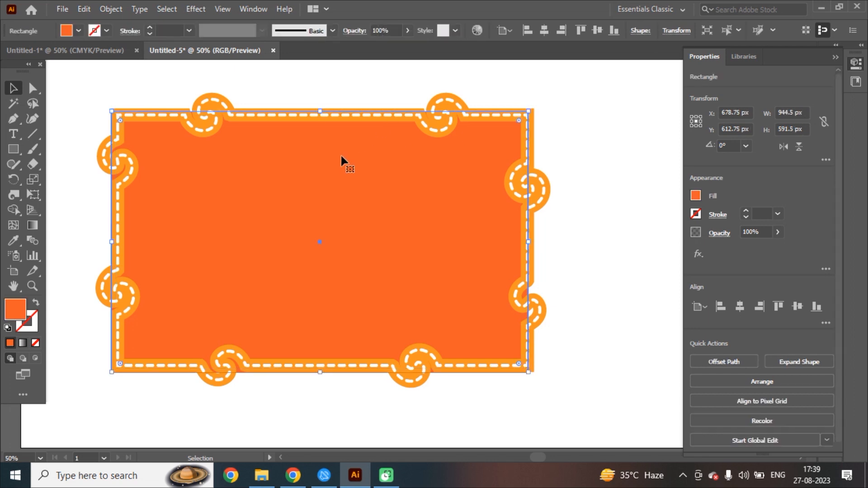
pyautogui.press('Delete')
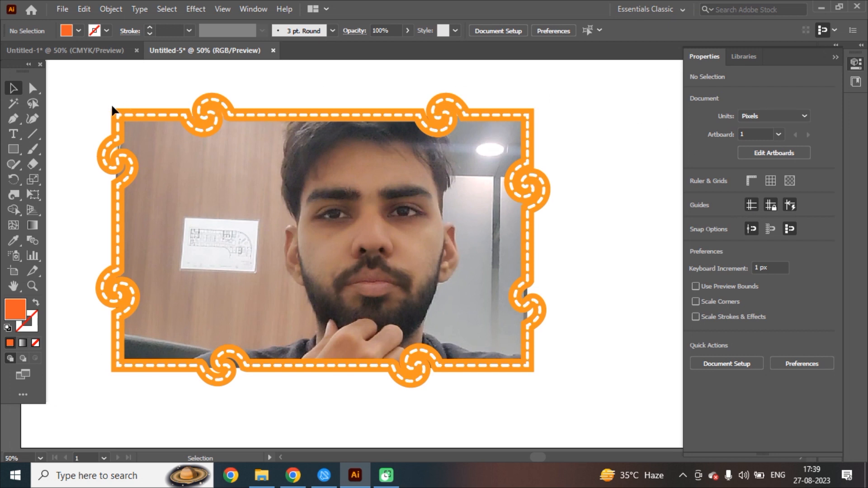
# Open the group of distortion tools that contains the Twirl tool.
pyautogui.click(11, 197)
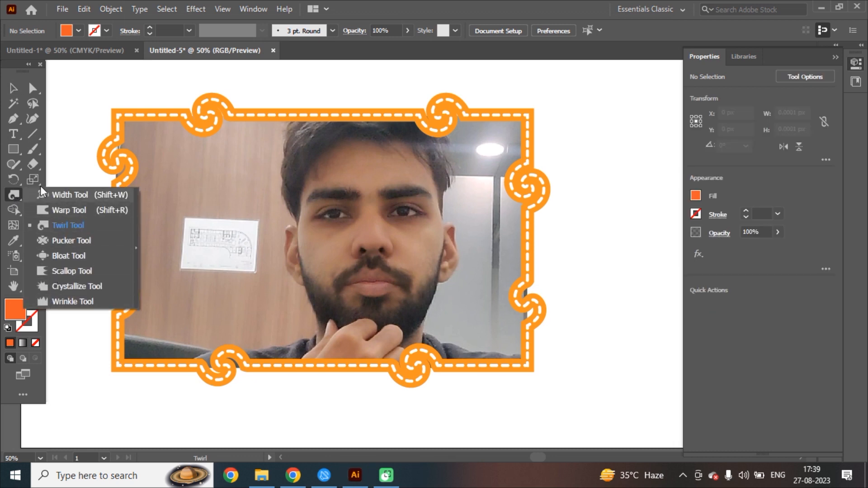